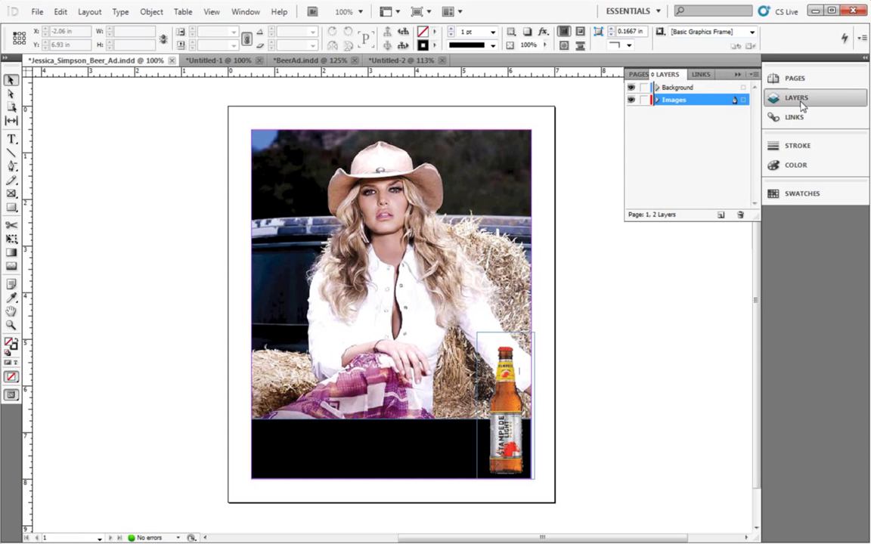
Create a new layer named Text and place it above the Background layer
{"action": "left_click", "coordinate": [720, 216]}
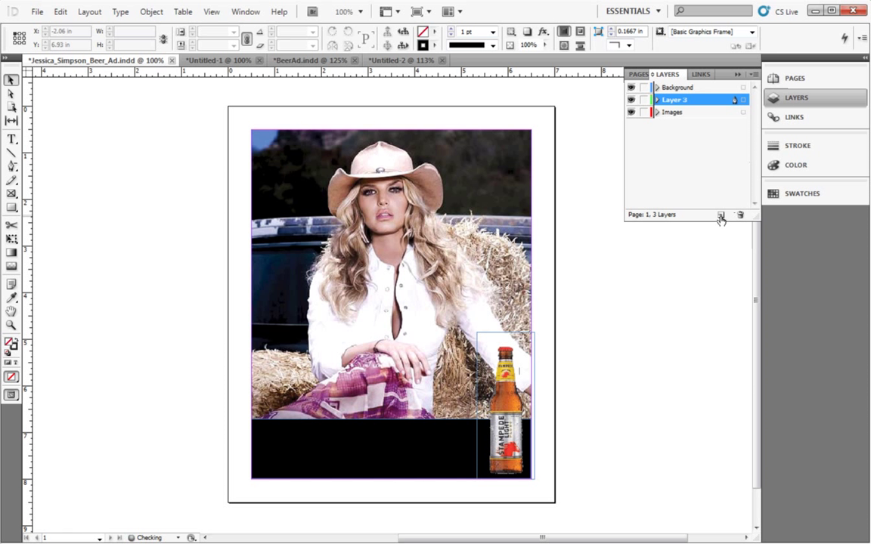
{"action": "double_click", "coordinate": [703, 108]}
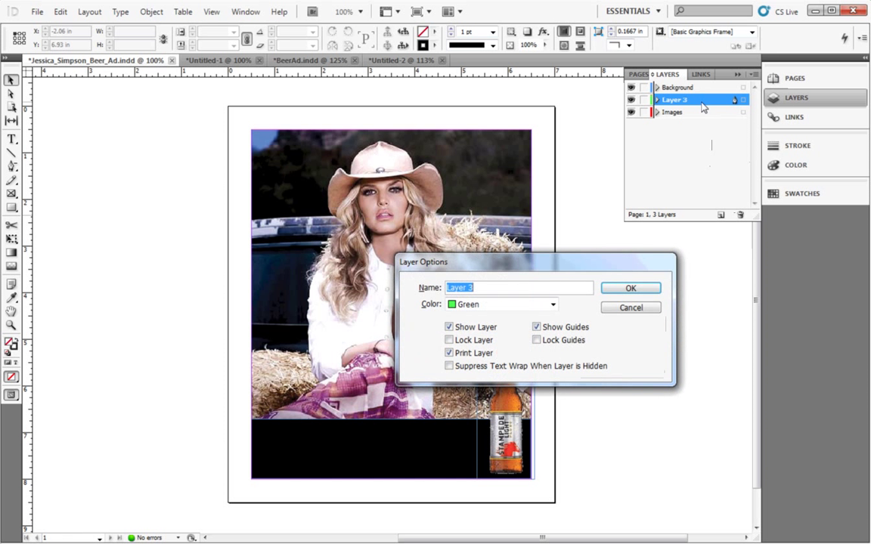
{"action": "type", "text": "text"}
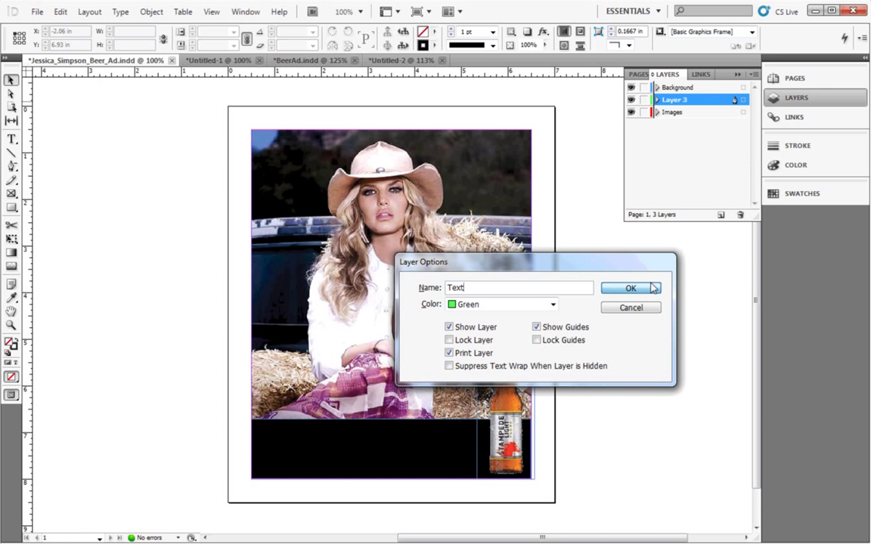
{"action": "key", "text": "Return"}
{"action": "left_click_drag", "start_coordinate": [690, 89], "coordinate": [686, 88]}
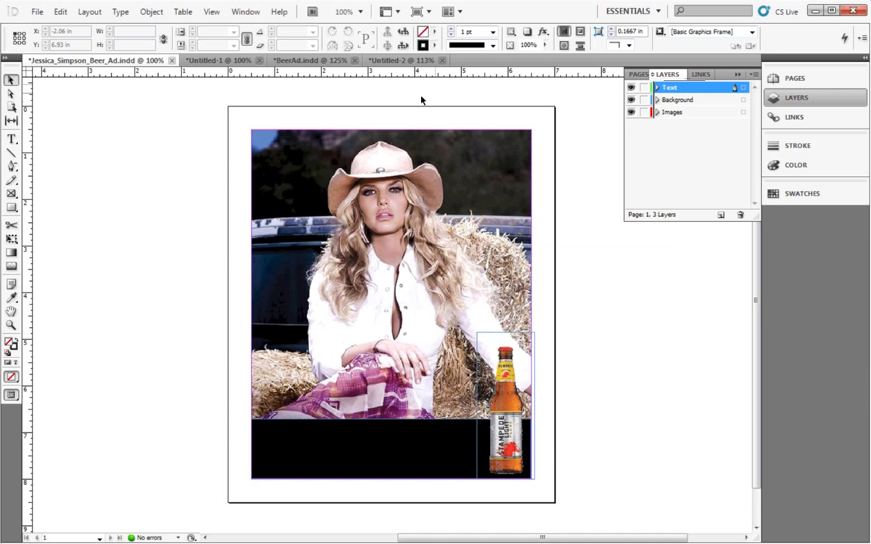
Draw a text frame about 4.58 by 1.375 in across the page's lower-left edge and enter "be smart" and "drink smart" on two lines
{"action": "left_click", "coordinate": [11, 139]}
{"action": "left_click_drag", "start_coordinate": [71, 416], "coordinate": [286, 479]}
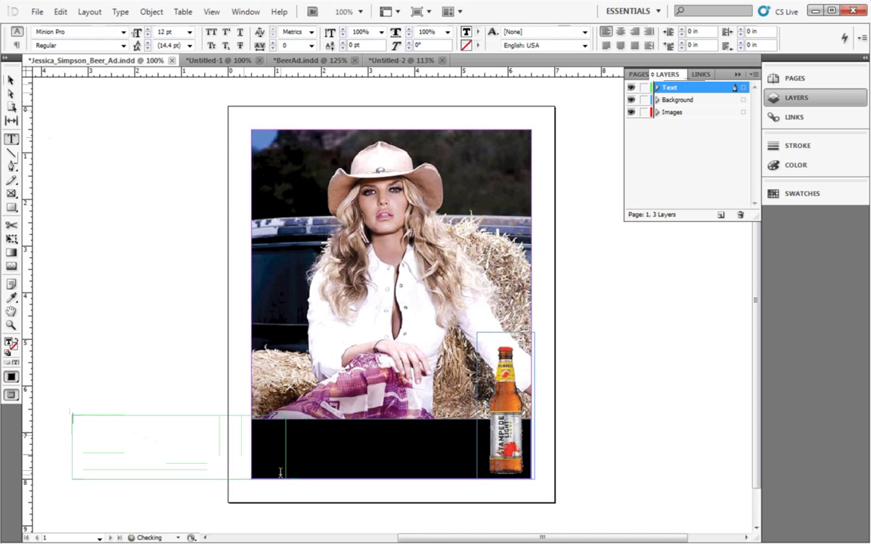
{"action": "type", "text": "S"}
{"action": "type", "text": "smart"}
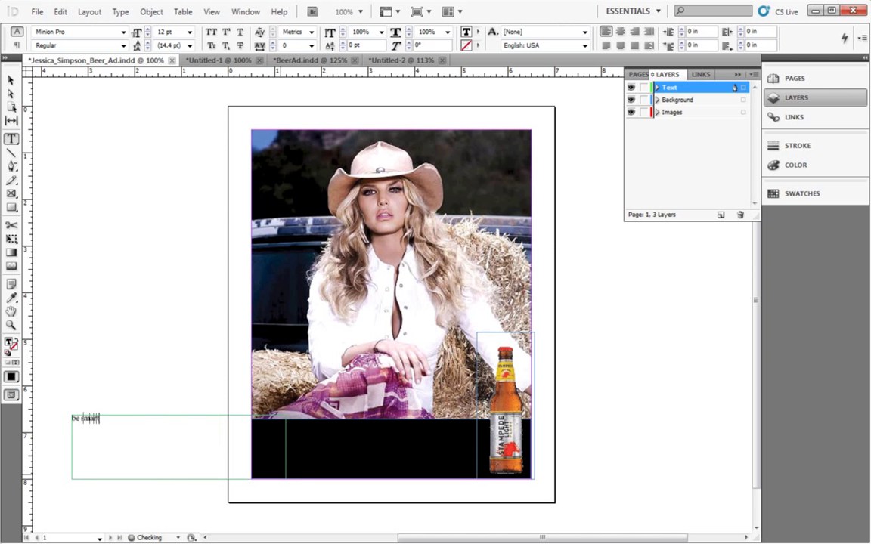
{"action": "key", "text": "Return"}
{"action": "type", "text": "drink smart"}
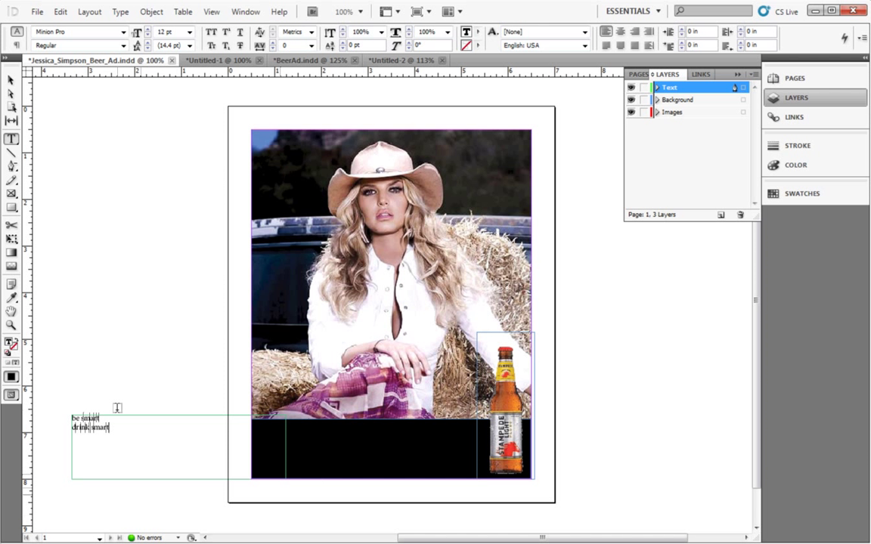
Set both tagline lines in Verdana Bold
{"action": "left_click_drag", "start_coordinate": [123, 429], "coordinate": [61, 412]}
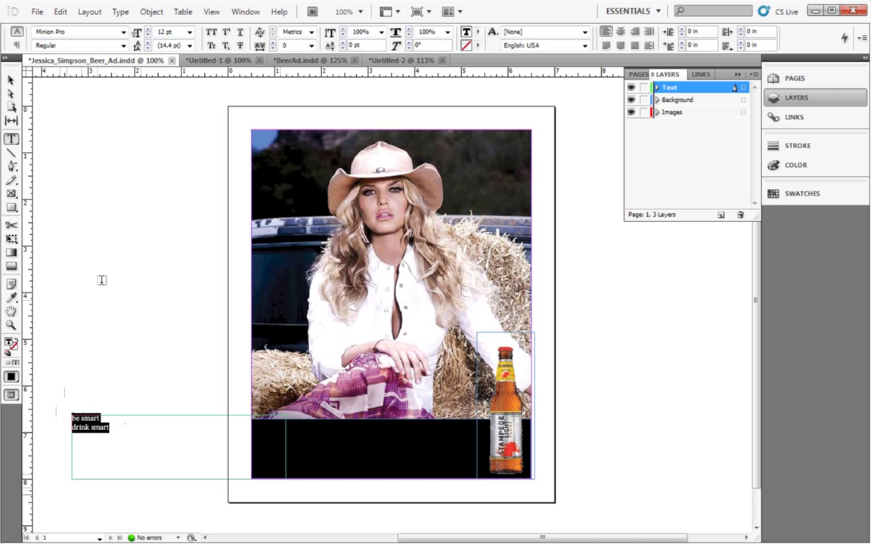
{"action": "left_click", "coordinate": [124, 32]}
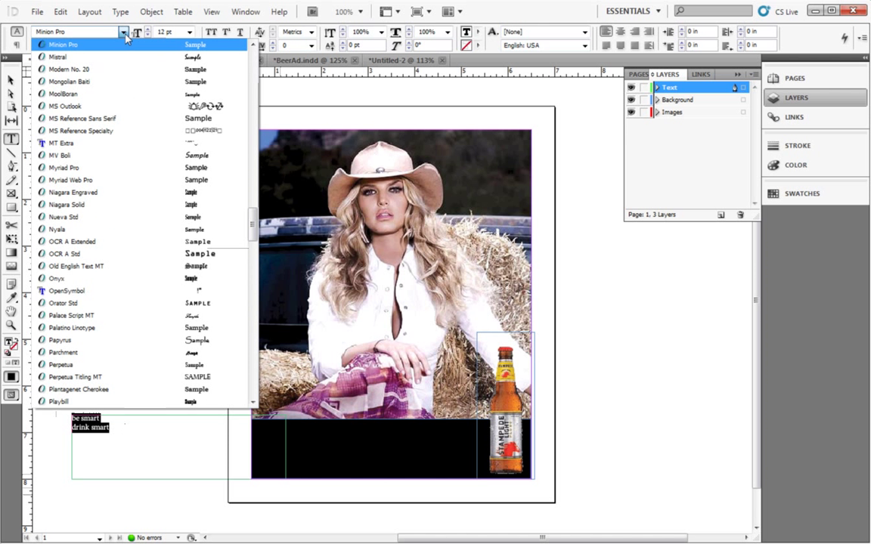
{"action": "type", "text": "Verdana"}
{"action": "left_click", "coordinate": [124, 46]}
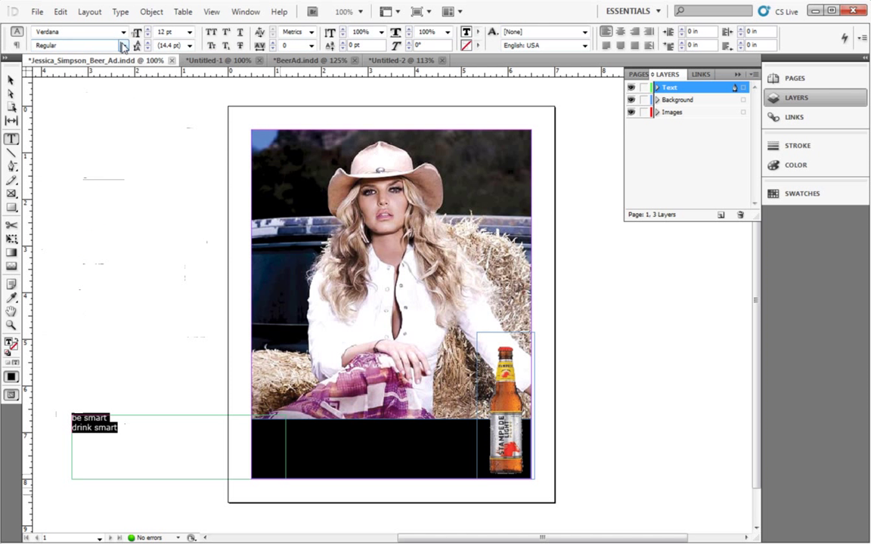
{"action": "left_click", "coordinate": [123, 46]}
{"action": "left_click", "coordinate": [119, 83]}
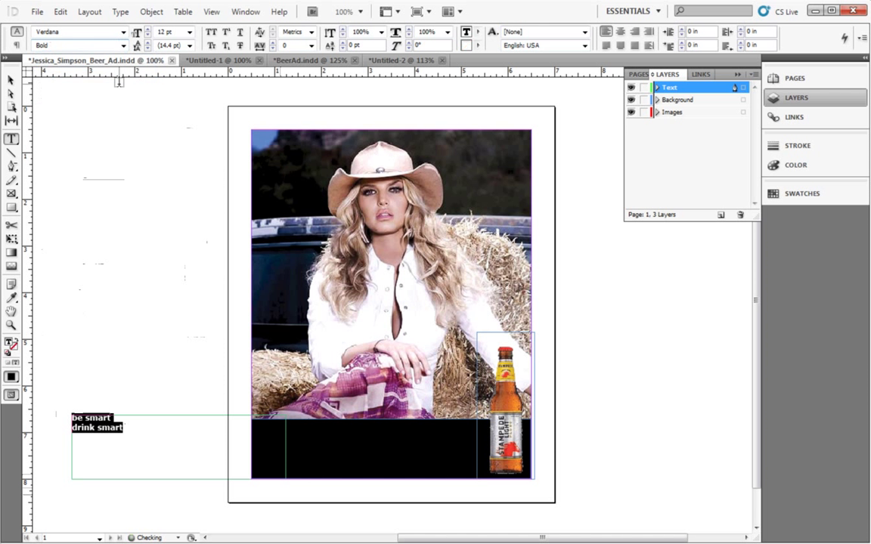
Format the tagline at 36 pt with 30 pt leading and All Caps
{"action": "left_click", "coordinate": [189, 33]}
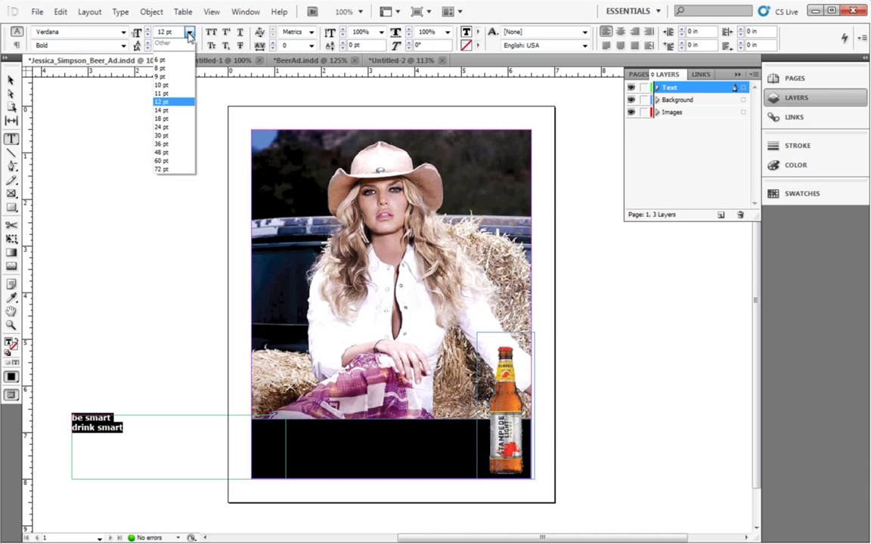
{"action": "left_click", "coordinate": [180, 143]}
{"action": "left_click", "coordinate": [190, 46]}
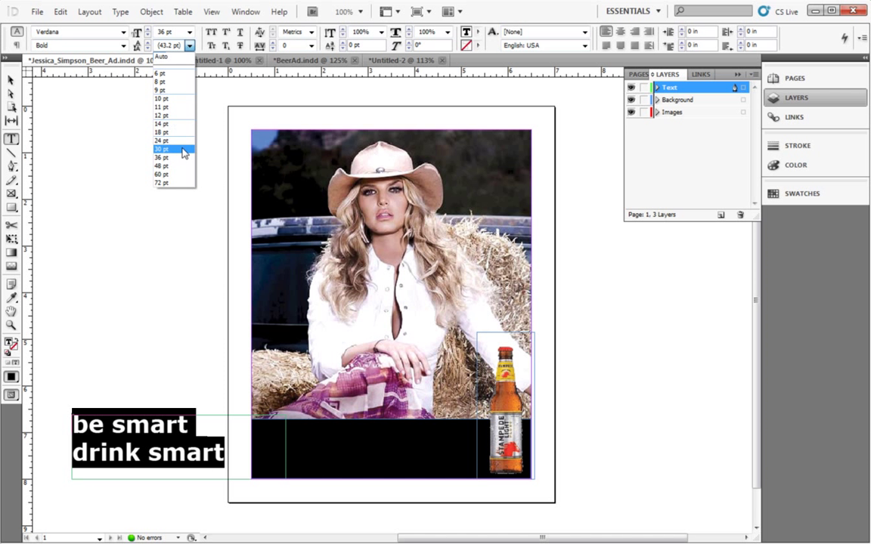
{"action": "left_click", "coordinate": [181, 149]}
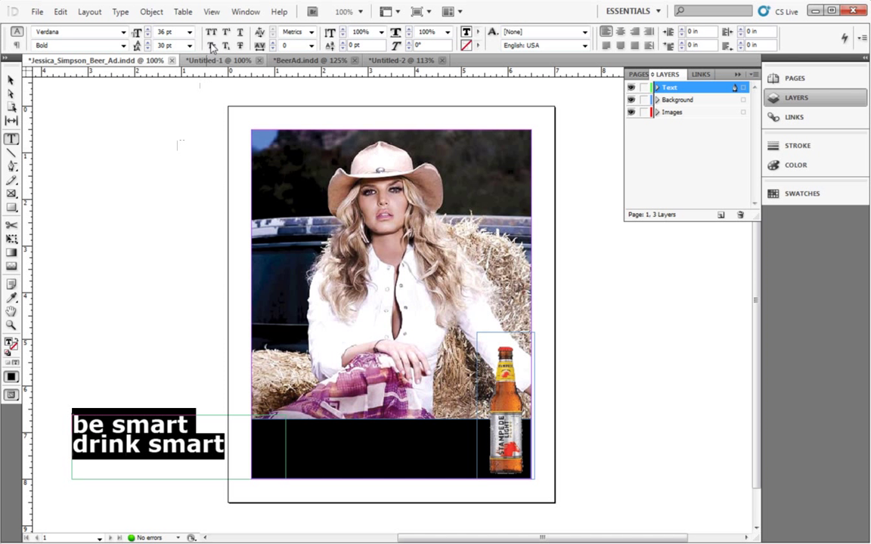
{"action": "left_click", "coordinate": [212, 32]}
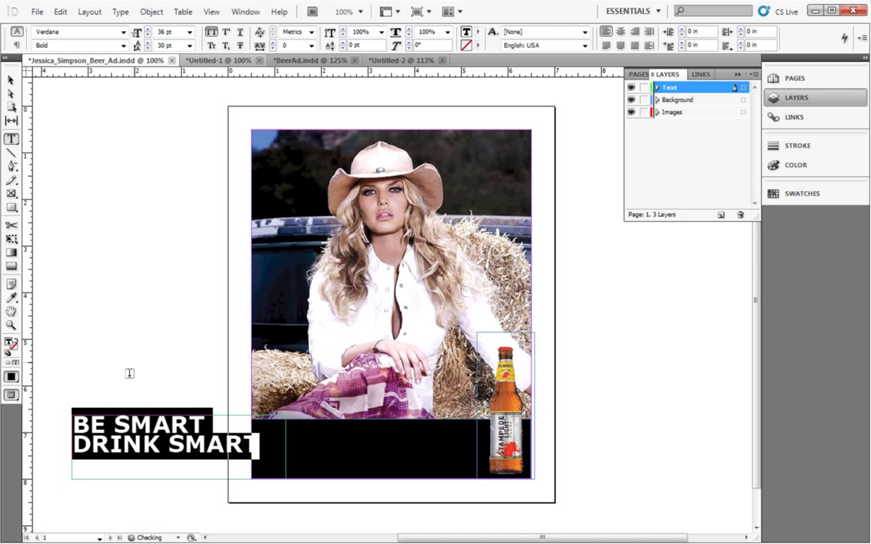
Reduce the word BE in the tagline's first line to 24 pt
{"action": "left_click", "coordinate": [115, 423]}
{"action": "left_click_drag", "start_coordinate": [114, 424], "coordinate": [73, 425]}
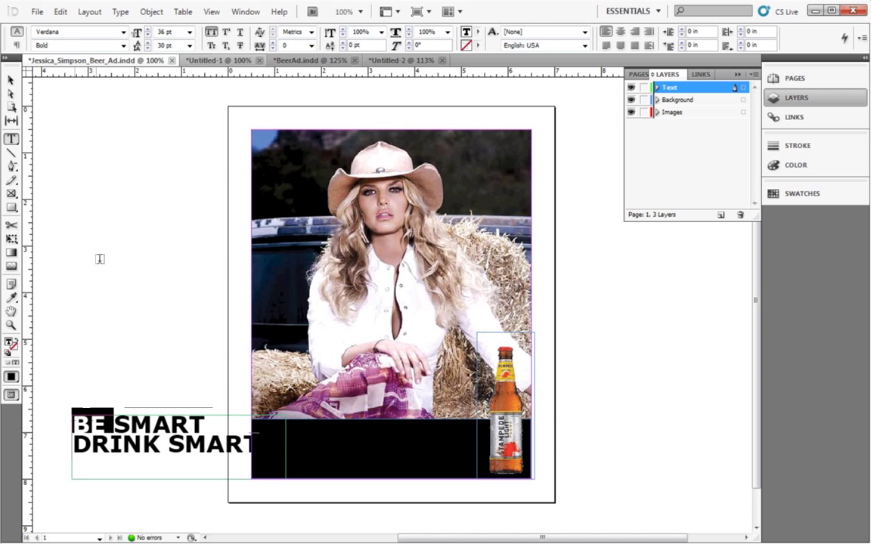
{"action": "left_click", "coordinate": [189, 31]}
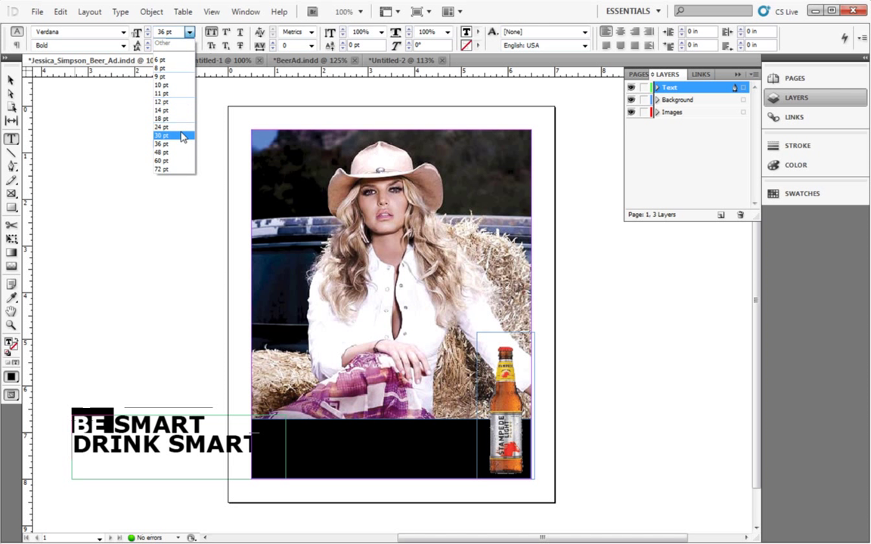
{"action": "left_click", "coordinate": [178, 135]}
{"action": "left_click", "coordinate": [189, 32]}
{"action": "left_click", "coordinate": [175, 112]}
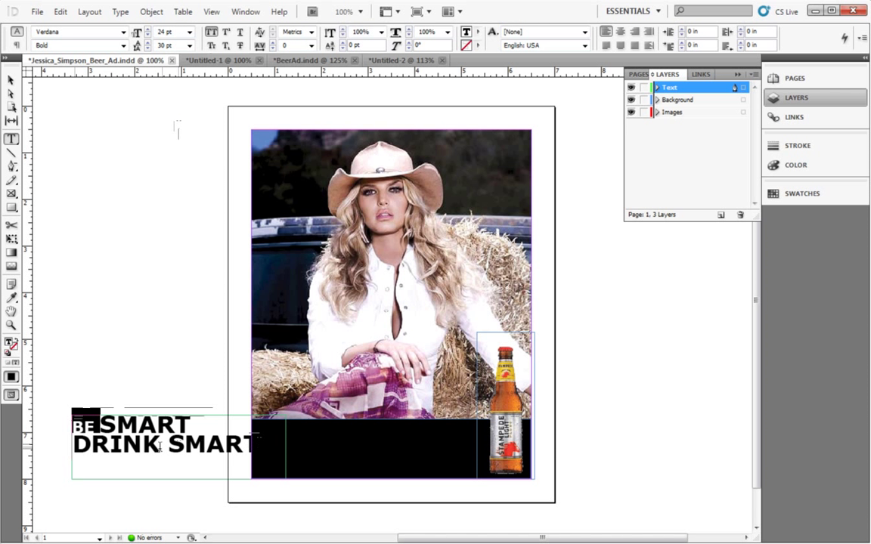
Reduce the word SMART in the tagline's second line to 24 pt
{"action": "left_click", "coordinate": [259, 445]}
{"action": "key", "text": "ctrl+shift+Left"}
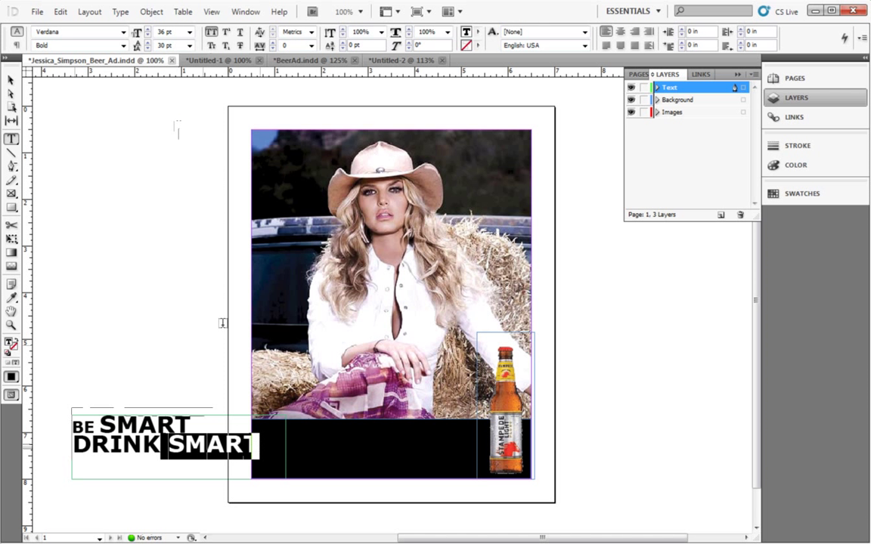
{"action": "left_click", "coordinate": [189, 32]}
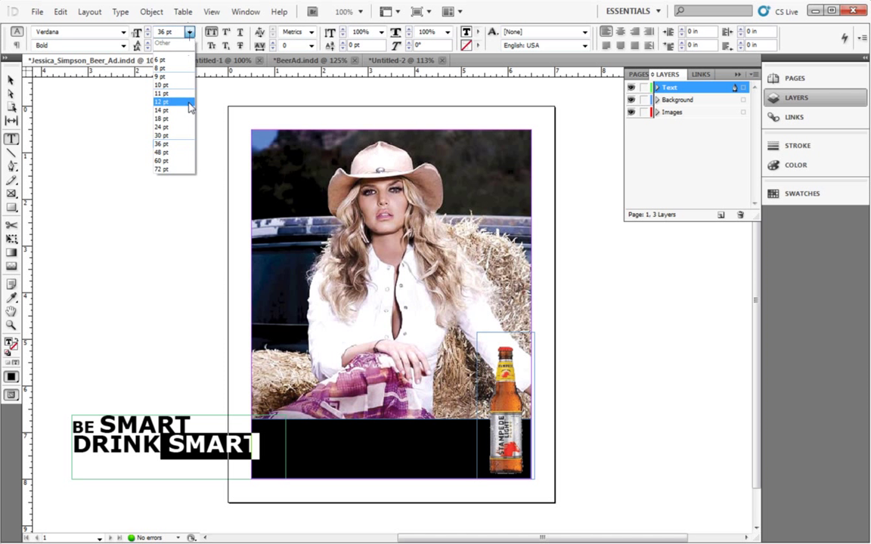
{"action": "left_click", "coordinate": [169, 126]}
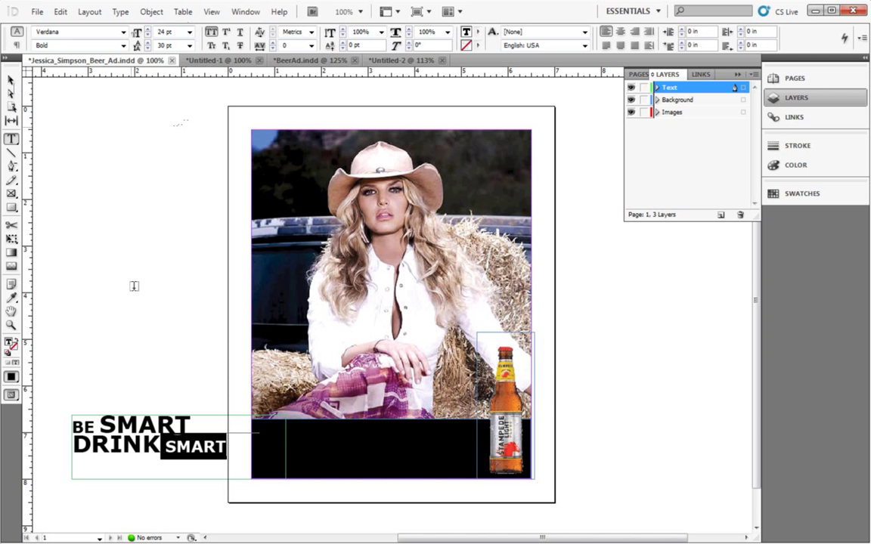
Color the whole tagline with the [Paper] swatch
{"action": "mouse_move", "coordinate": [227, 447]}
{"action": "left_mouse_down"}
{"action": "mouse_move", "coordinate": [108, 435]}
{"action": "mouse_move", "coordinate": [104, 375]}
{"action": "left_mouse_up"}
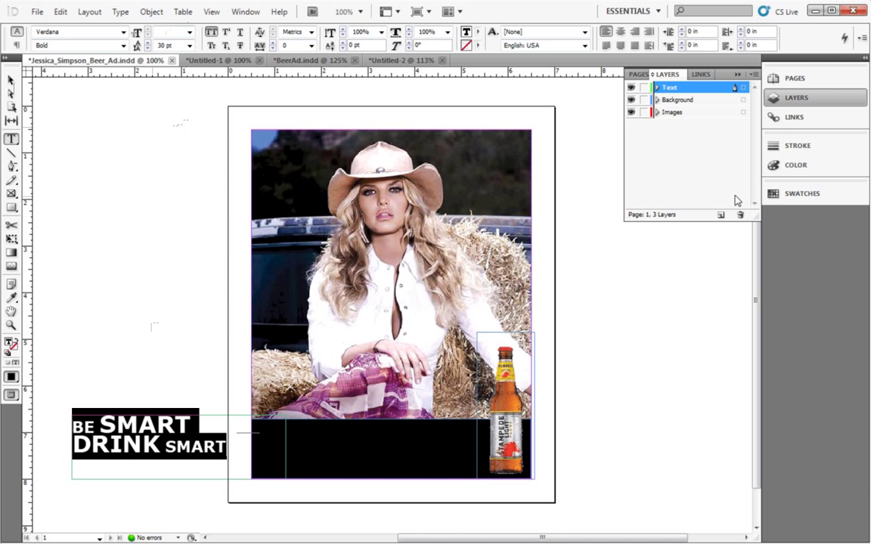
{"action": "left_click", "coordinate": [795, 193]}
{"action": "left_click", "coordinate": [697, 246]}
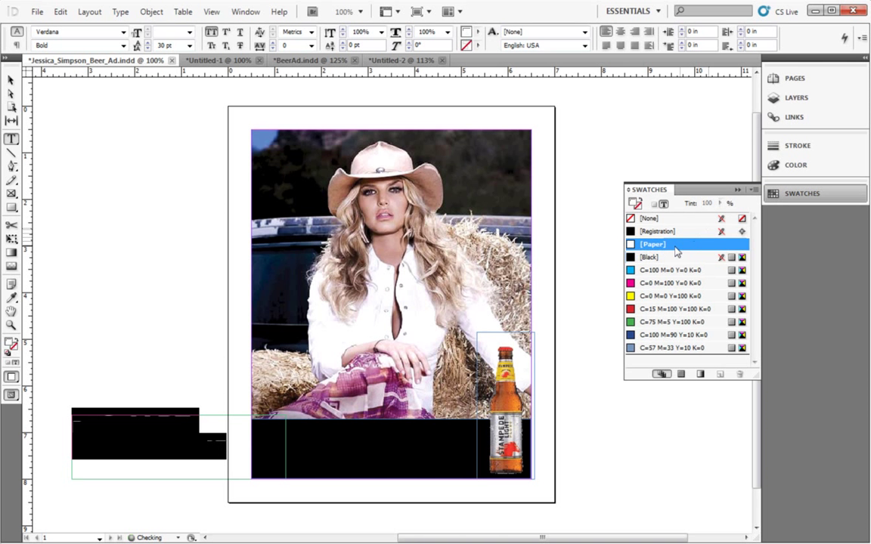
Move the tagline frame over the photo's lower part at about X 0.68 in, Y 5.74 in, and indent its DRINK SMART line
{"action": "left_click", "coordinate": [10, 79]}
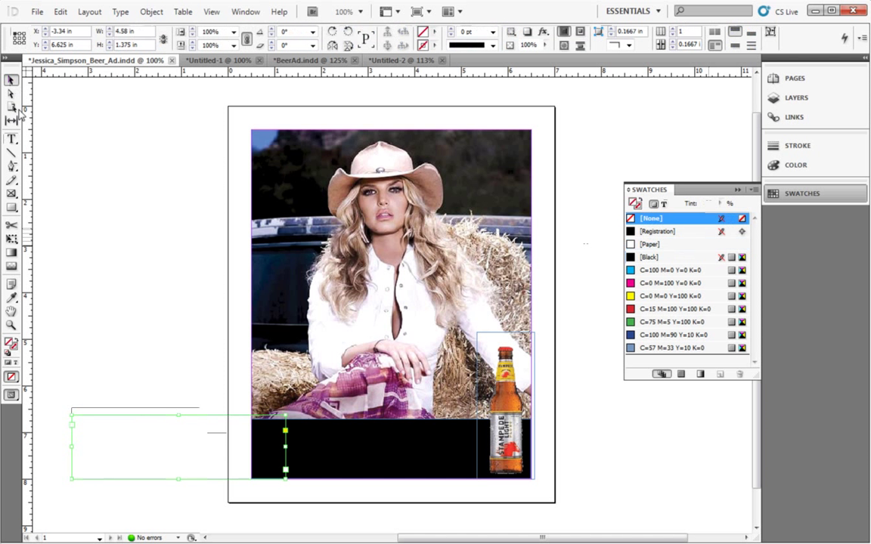
{"action": "left_click_drag", "start_coordinate": [123, 441], "coordinate": [322, 406]}
{"action": "key", "text": "t"}
{"action": "left_click", "coordinate": [260, 399]}
{"action": "key", "text": "Tab"}
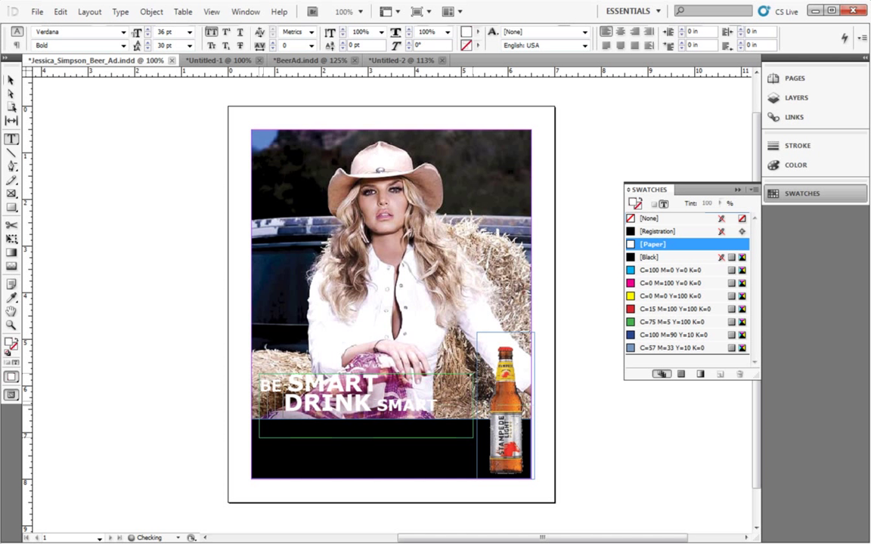
Fit the tagline frame's height to its text and expand the Text layer's contents in the layer list
{"action": "left_click", "coordinate": [12, 80]}
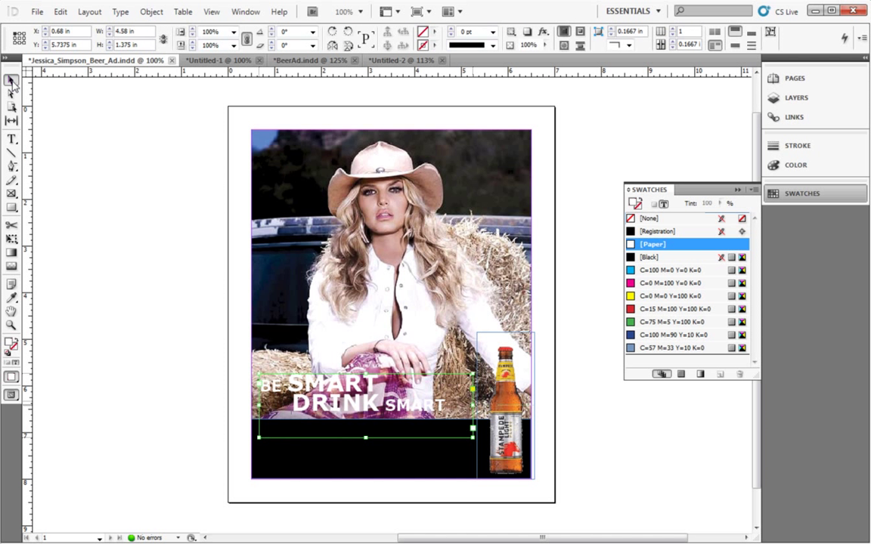
{"action": "double_click", "coordinate": [366, 437]}
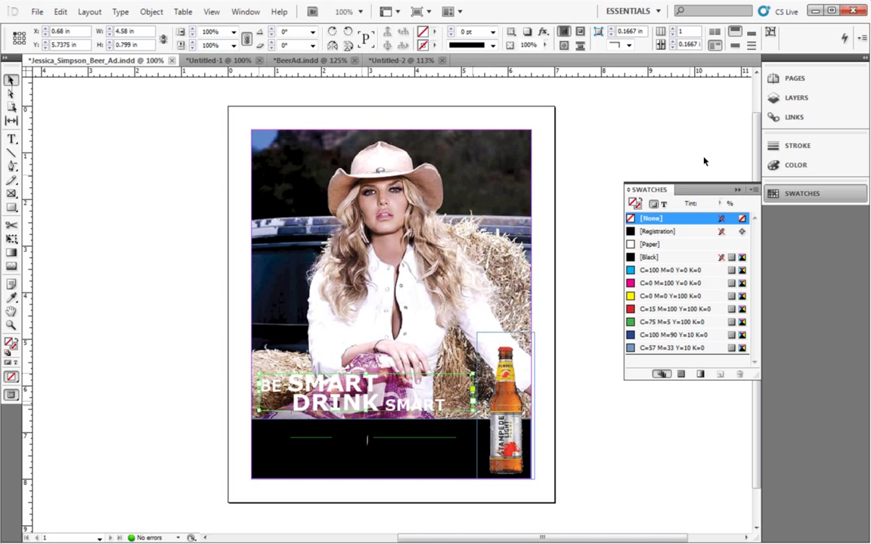
{"action": "left_click", "coordinate": [771, 100]}
{"action": "left_click", "coordinate": [657, 88]}
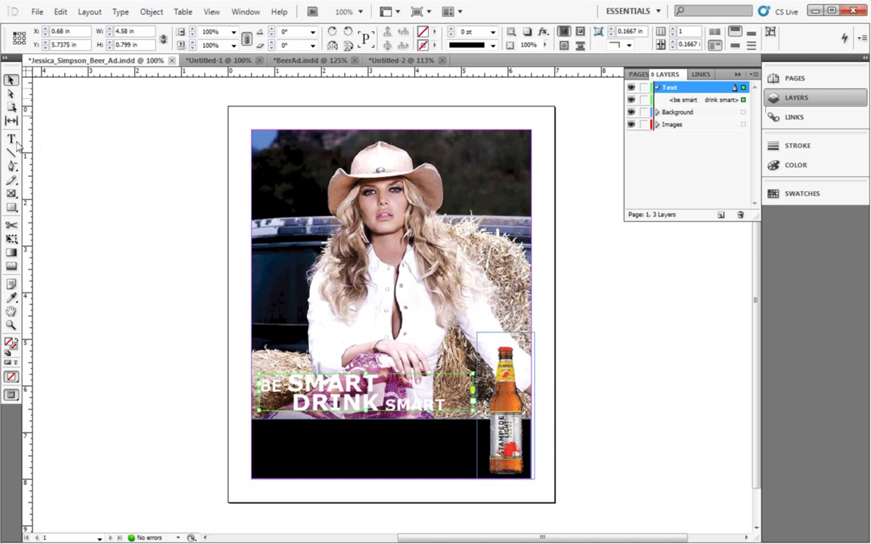
Draw a second text frame below the tagline, starting off the page, paste in the Stampede Light Plus copy and remove its blank line
{"action": "left_click", "coordinate": [11, 139]}
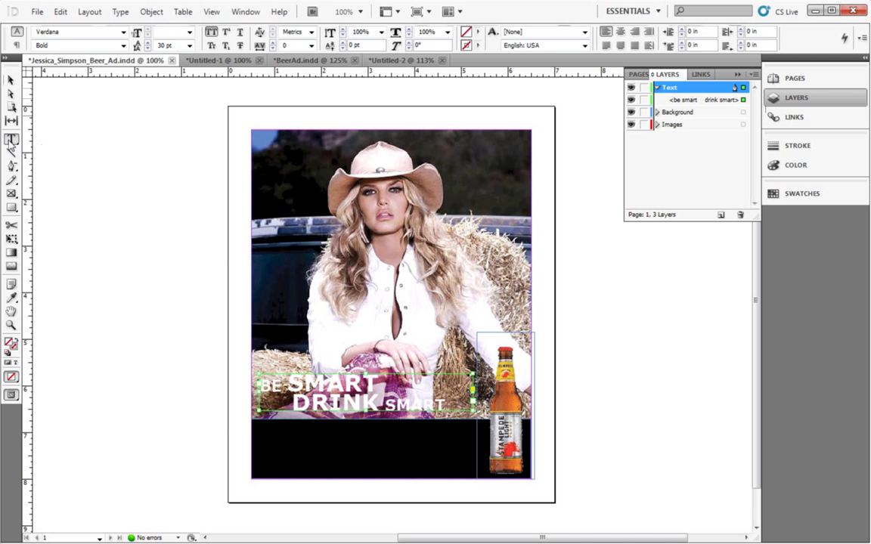
{"action": "left_click_drag", "start_coordinate": [70, 422], "coordinate": [300, 470]}
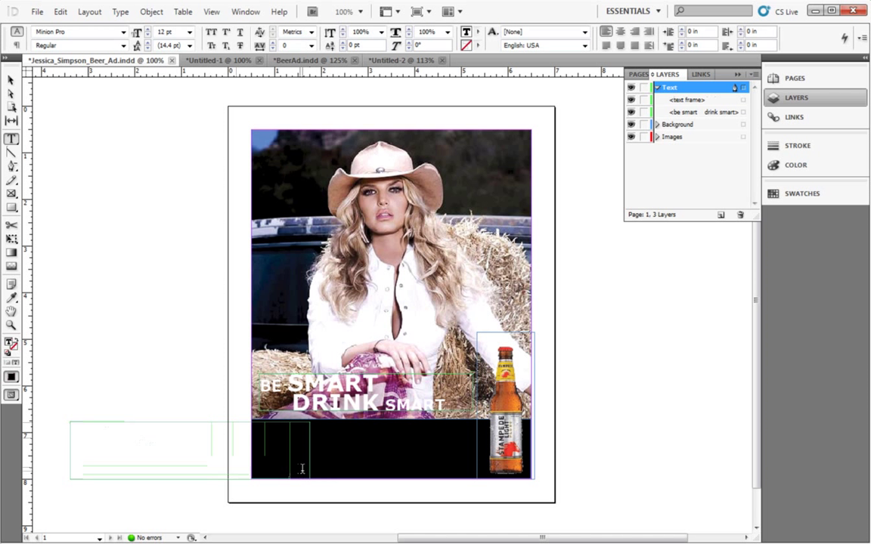
{"action": "key", "text": "ctrl+v"}
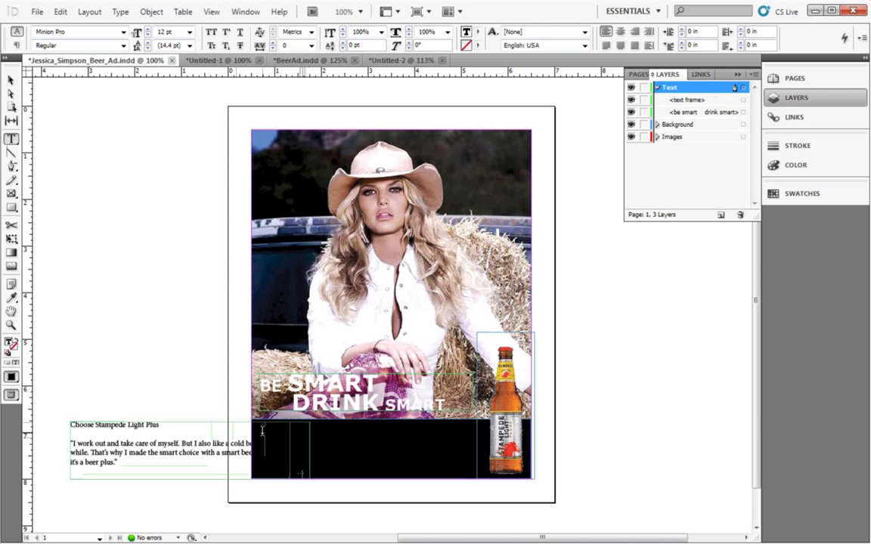
{"action": "key", "text": "BackSpace"}
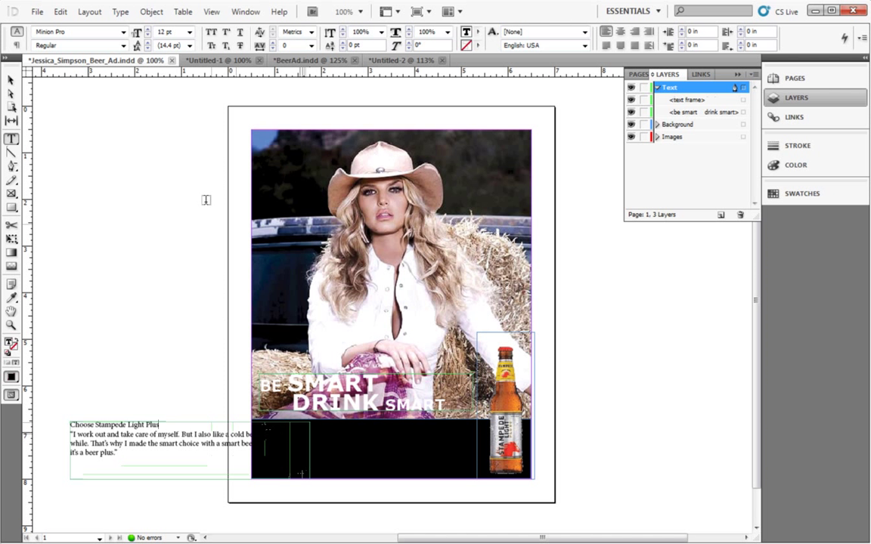
Add a new character style to the document
{"action": "left_click", "coordinate": [120, 12]}
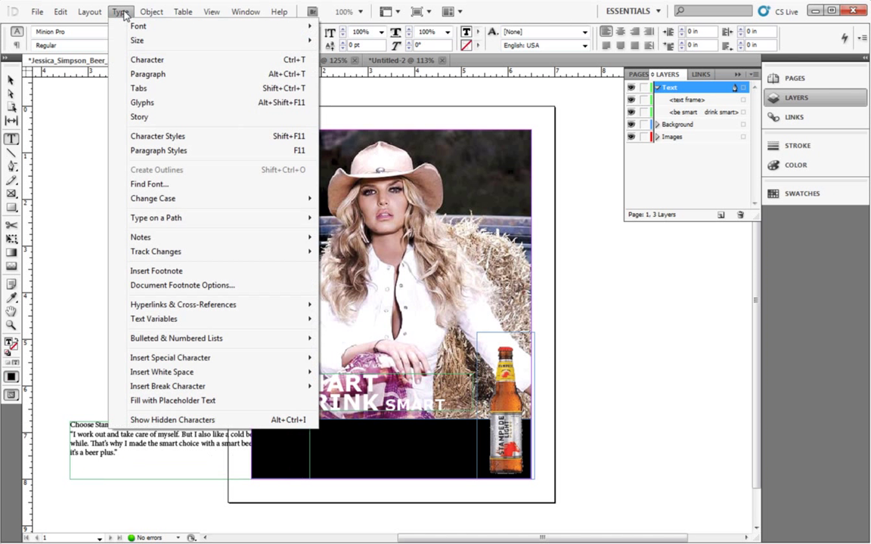
{"action": "left_click", "coordinate": [172, 136]}
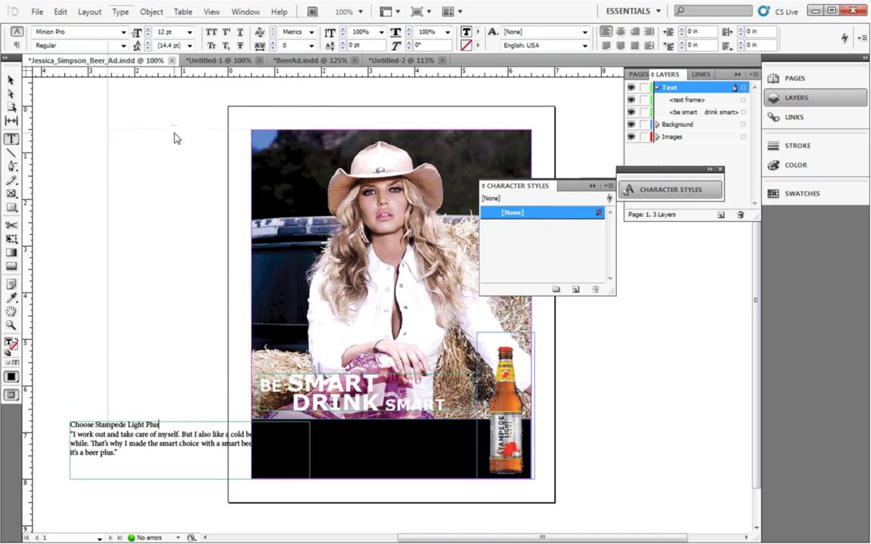
{"action": "left_click", "coordinate": [576, 289]}
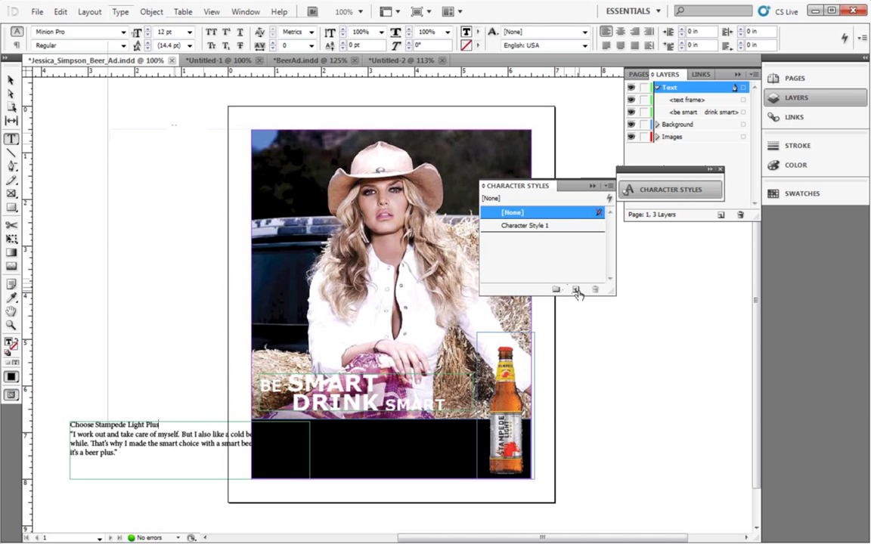
Name the new character style Caption and set its font family to Corbel
{"action": "double_click", "coordinate": [552, 227]}
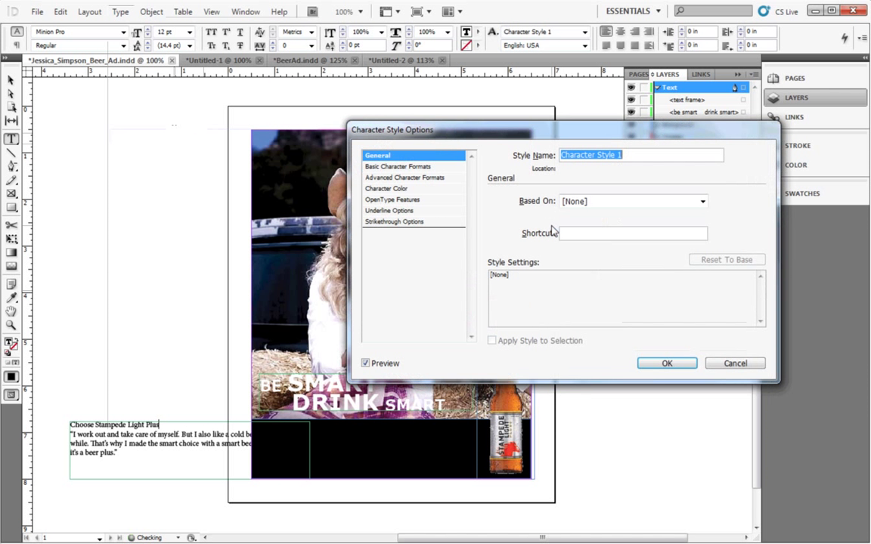
{"action": "type", "text": "Caption"}
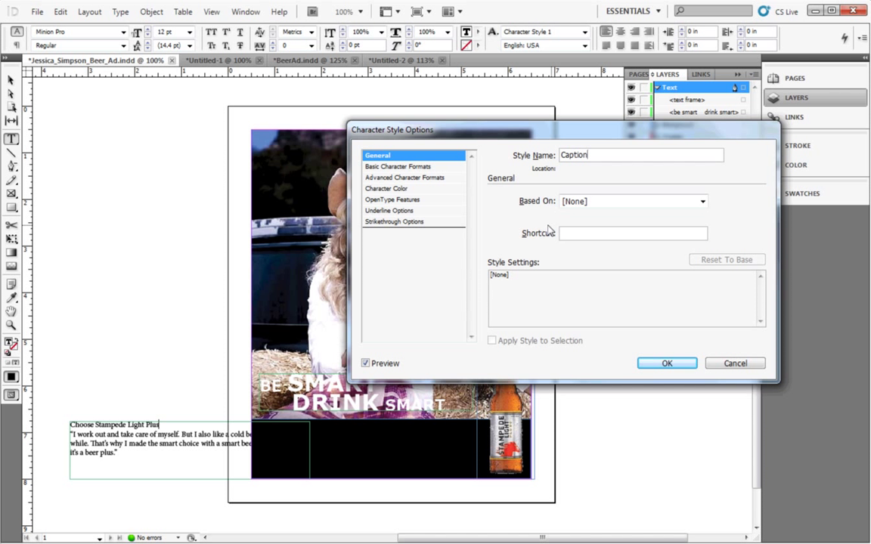
{"action": "left_click", "coordinate": [423, 166]}
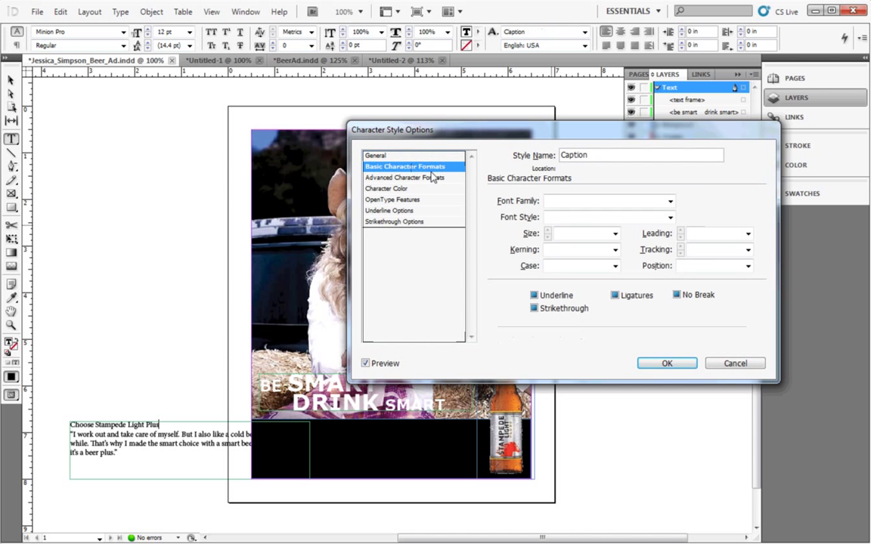
{"action": "left_click", "coordinate": [670, 201]}
{"action": "type", "text": "calif"}
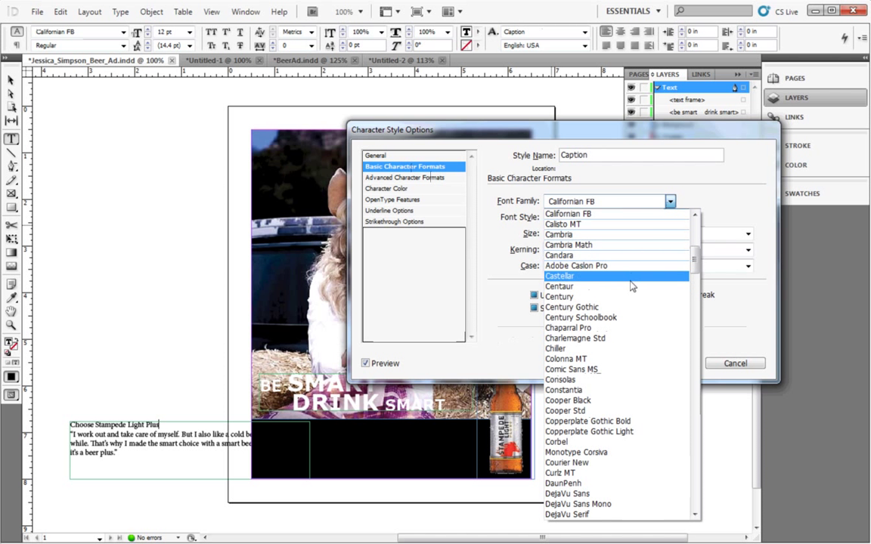
{"action": "left_click", "coordinate": [617, 442]}
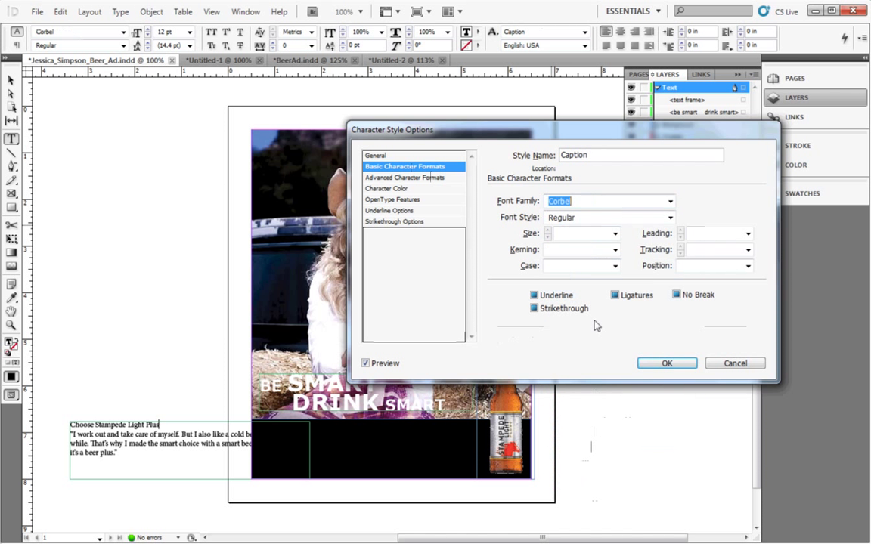
Set the Caption style's size to 13 pt and its leading to 15.6 pt
{"action": "left_click", "coordinate": [615, 234]}
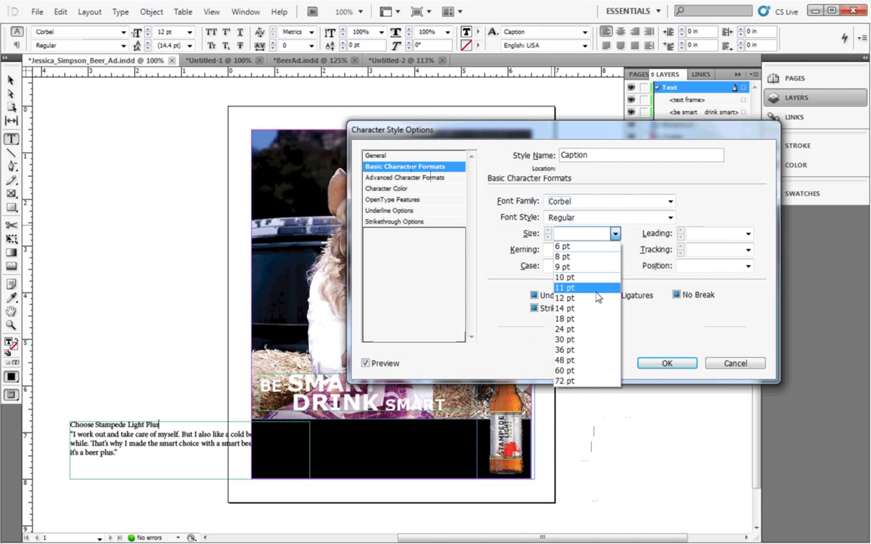
{"action": "left_click", "coordinate": [596, 289]}
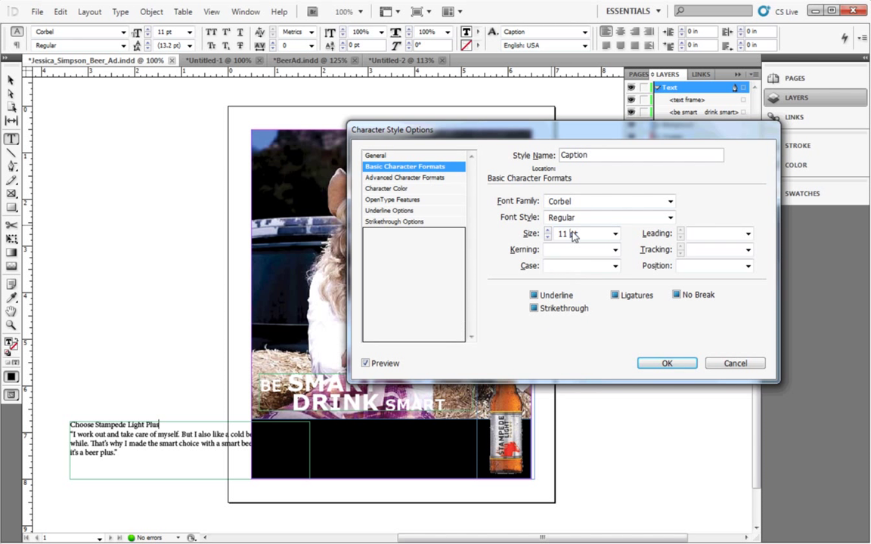
{"action": "key", "text": "BackSpace"}
{"action": "type", "text": "3"}
{"action": "left_click", "coordinate": [697, 234]}
{"action": "type", "text": "15.6"}
Give the Caption style the yellow C=0 M=0 Y=100 K=0 character color and save the style
{"action": "left_click", "coordinate": [431, 188]}
{"action": "left_click", "coordinate": [552, 275]}
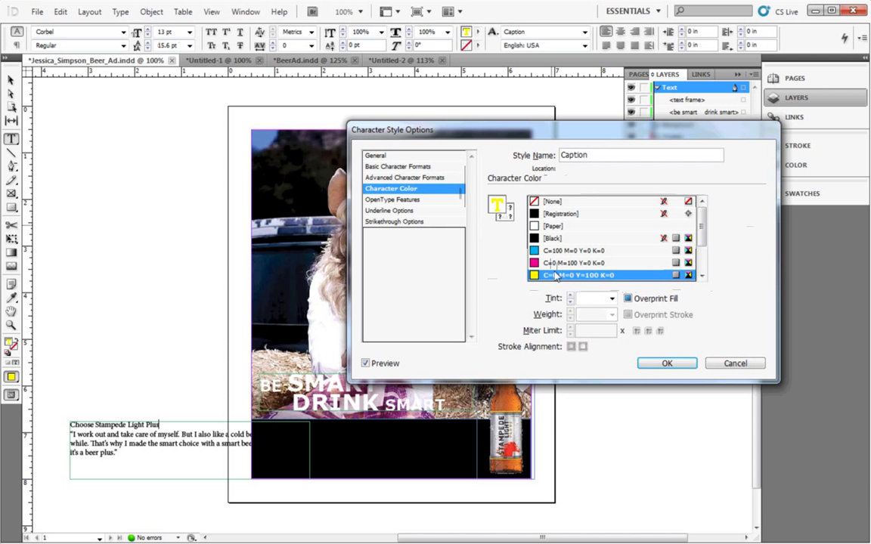
{"action": "left_click", "coordinate": [667, 364]}
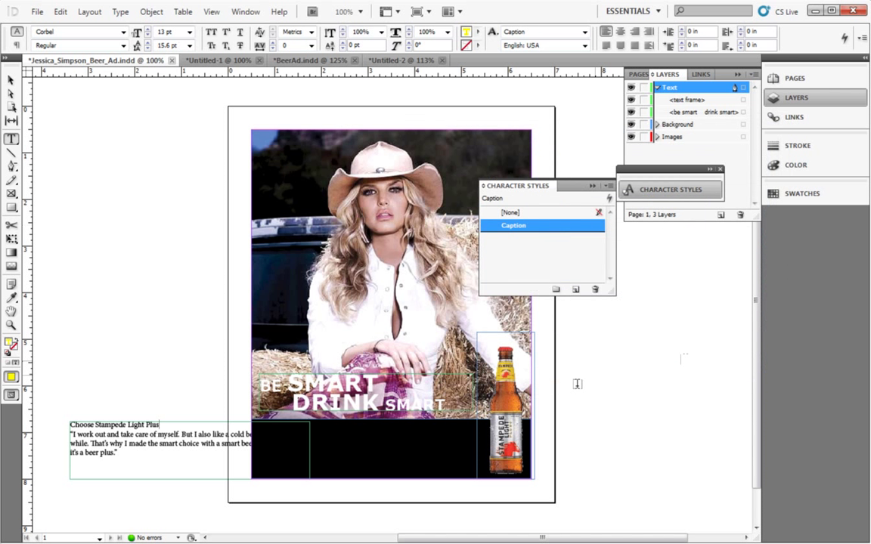
Apply Caption to the "Choose Stampede Light Plus" line and move its frame onto the black band at about X 0.76 in, Y 6.87 in
{"action": "left_click_drag", "start_coordinate": [161, 425], "coordinate": [53, 420]}
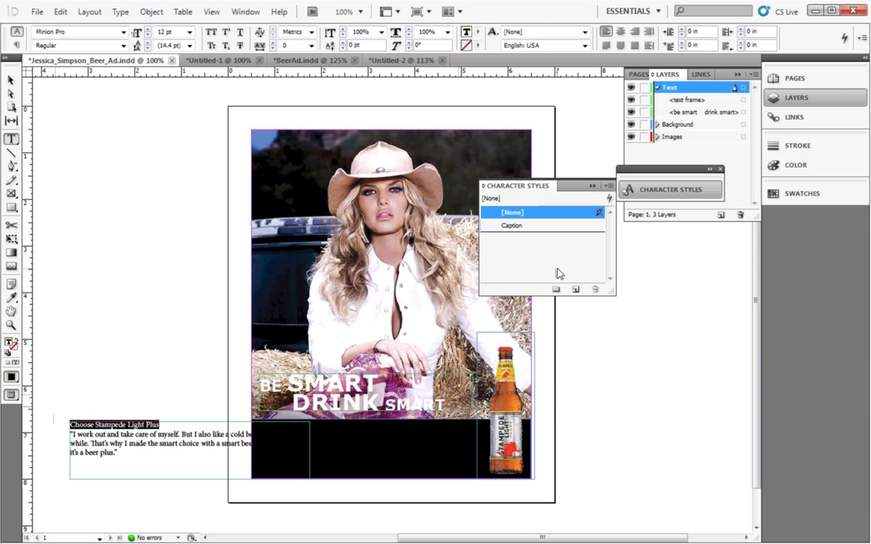
{"action": "left_click", "coordinate": [539, 226]}
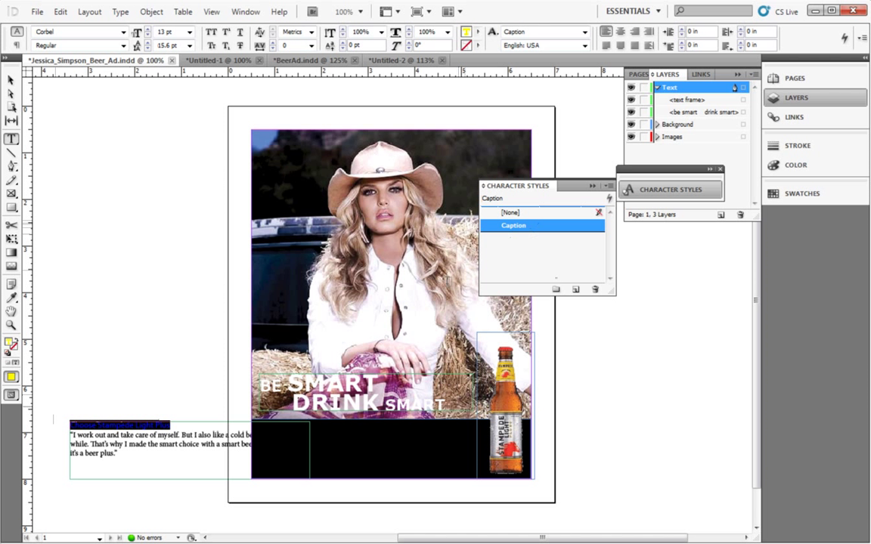
{"action": "left_click", "coordinate": [209, 428]}
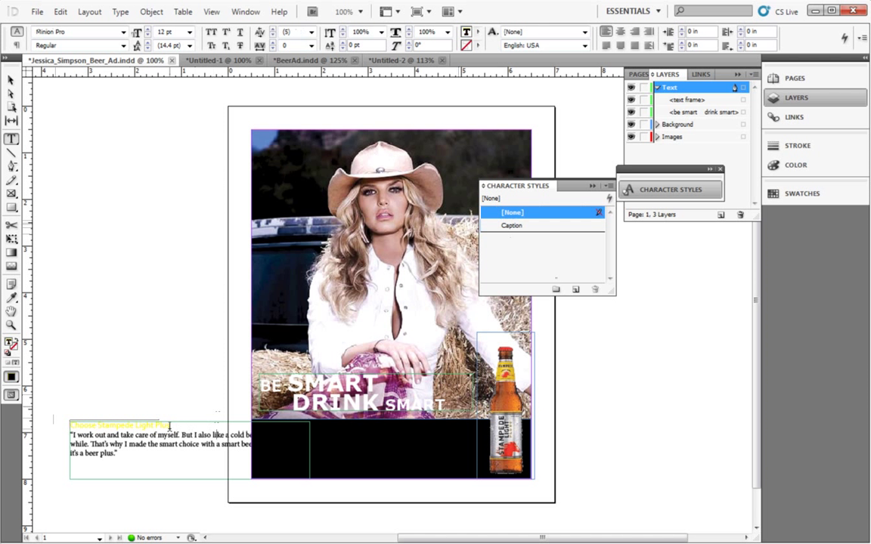
{"action": "left_click", "coordinate": [12, 80]}
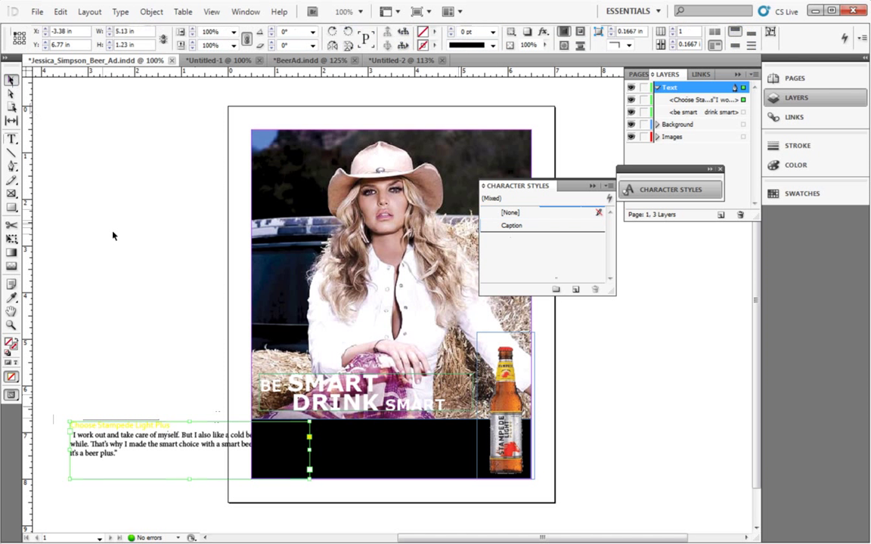
{"action": "left_click_drag", "start_coordinate": [149, 444], "coordinate": [335, 451]}
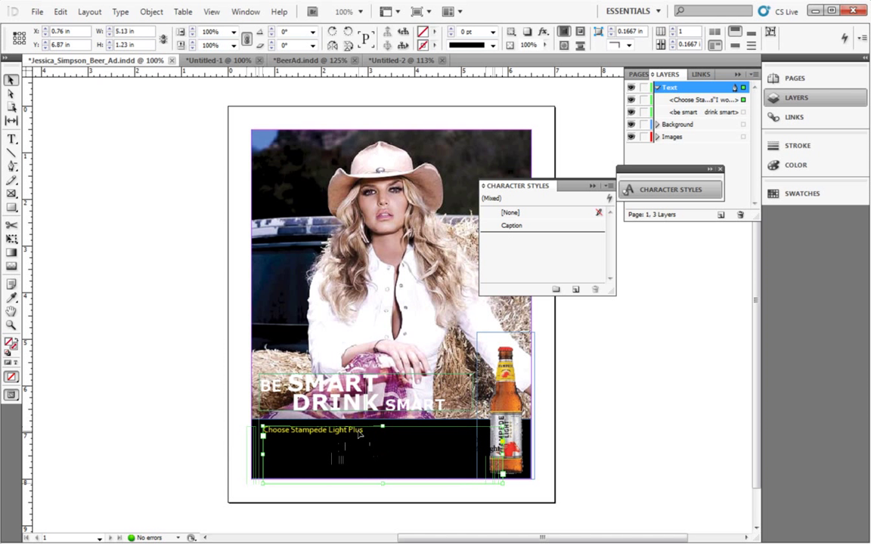
Set the word "Plus" in the yellow caption line to Italic
{"action": "double_click", "coordinate": [361, 429]}
{"action": "triple_click", "coordinate": [360, 431]}
{"action": "key", "text": "ctrl+KP_1"}
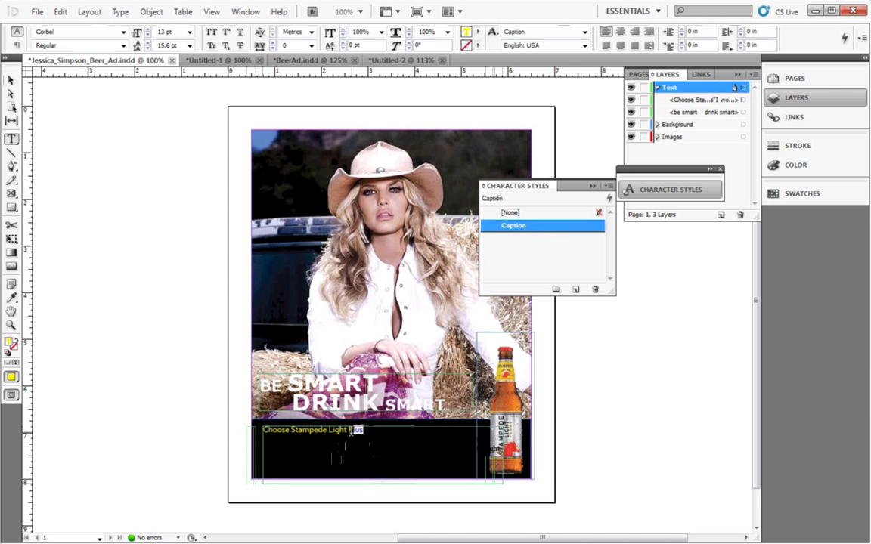
{"action": "left_click", "coordinate": [122, 46]}
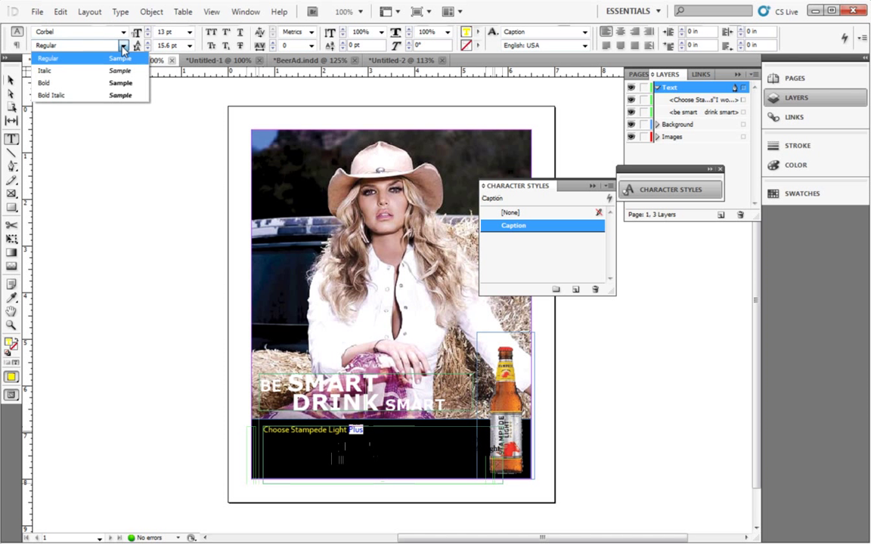
{"action": "left_click", "coordinate": [116, 71]}
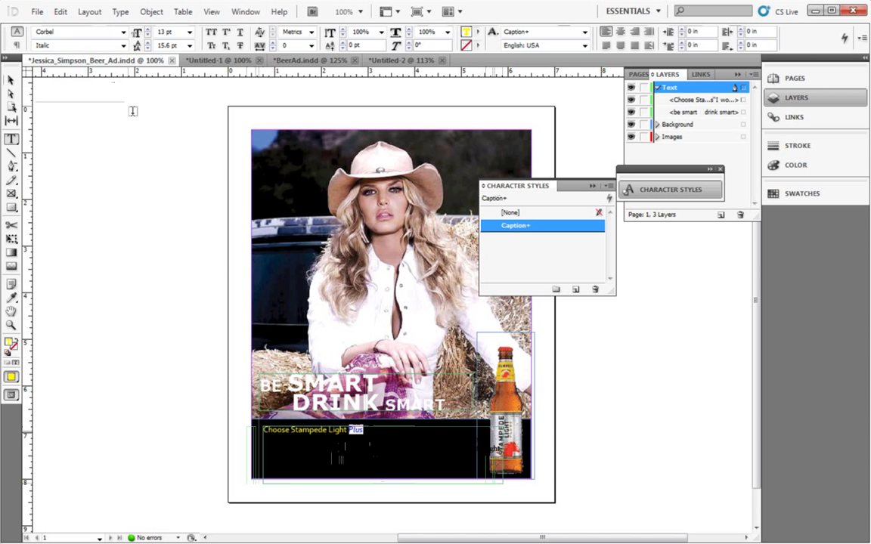
Add a second character style for the quote text and name it Body
{"action": "left_click", "coordinate": [335, 448]}
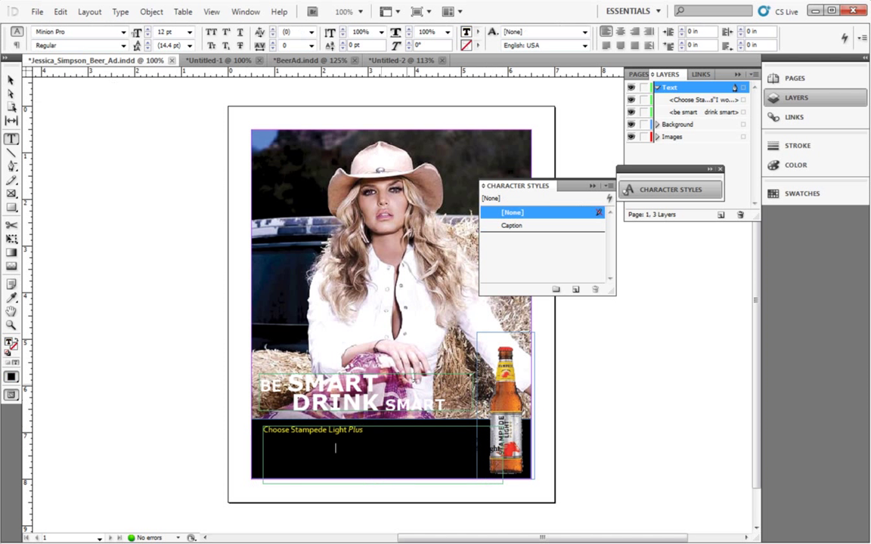
{"action": "left_click", "coordinate": [575, 290]}
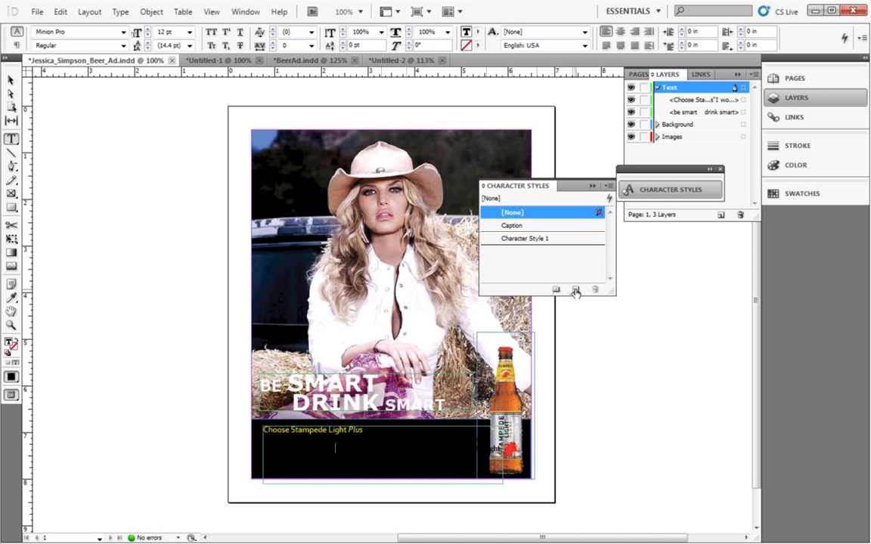
{"action": "double_click", "coordinate": [569, 238]}
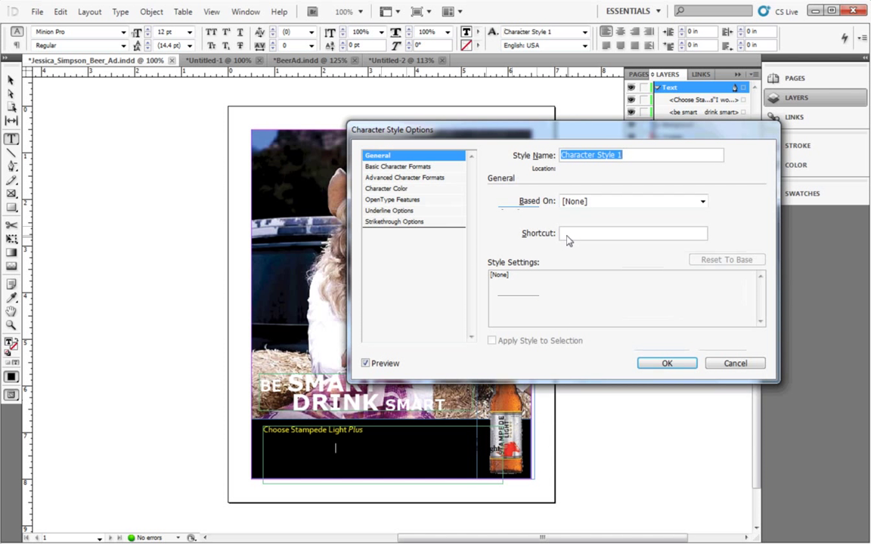
{"action": "type", "text": "Boldy"}
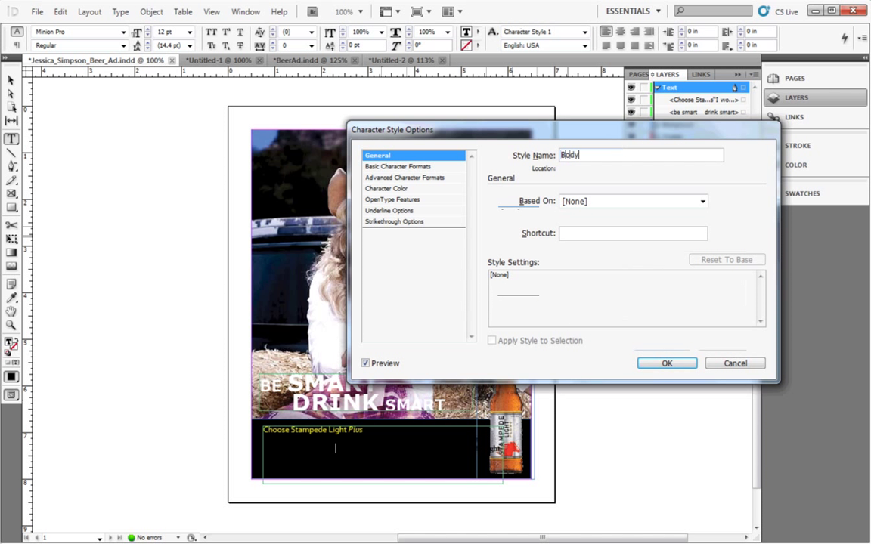
Set the Body style's font to Corbel, its size to 9 pt and its leading to 14 pt
{"action": "left_click", "coordinate": [426, 167]}
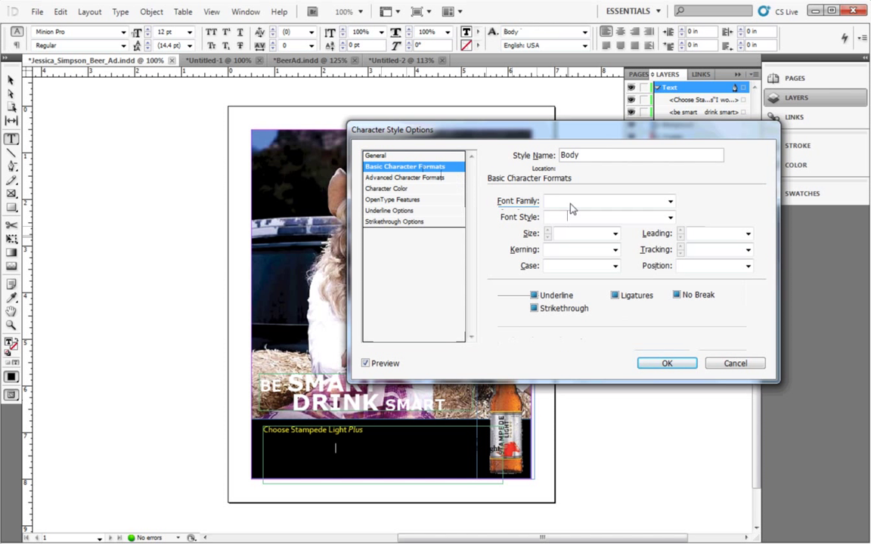
{"action": "left_click", "coordinate": [669, 201]}
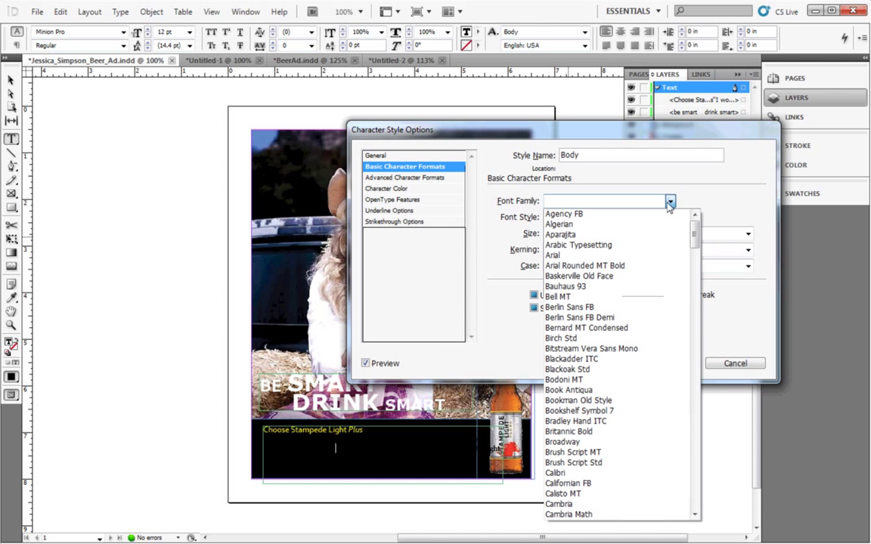
{"action": "type", "text": "Californian FB"}
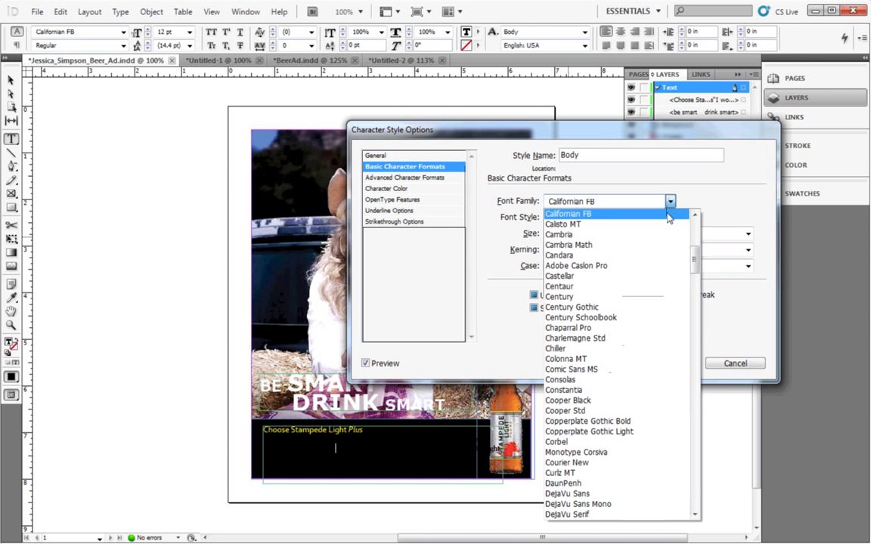
{"action": "left_click", "coordinate": [611, 448]}
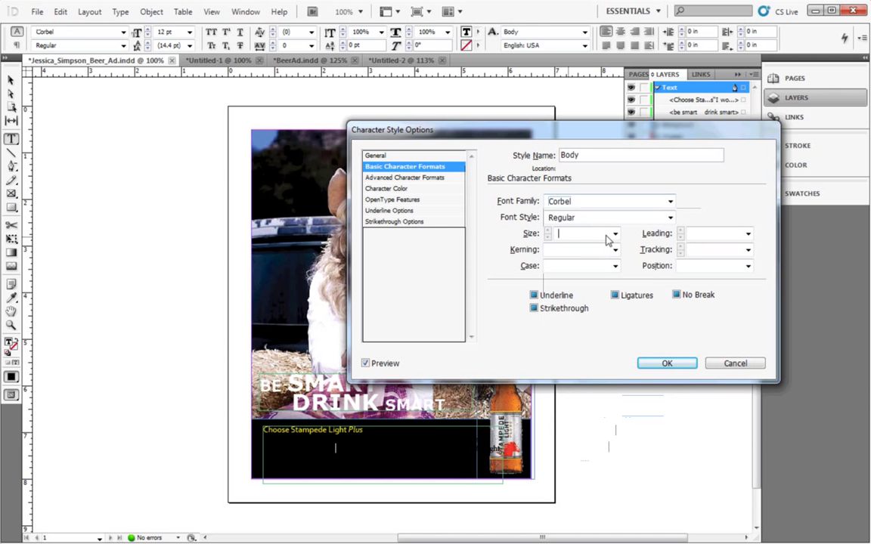
{"action": "type", "text": "9"}
{"action": "key", "text": "Tab"}
Give the Body style the [Paper] character color and apply it to the quote paragraph below the caption line
{"action": "left_click", "coordinate": [448, 191]}
{"action": "left_click", "coordinate": [556, 226]}
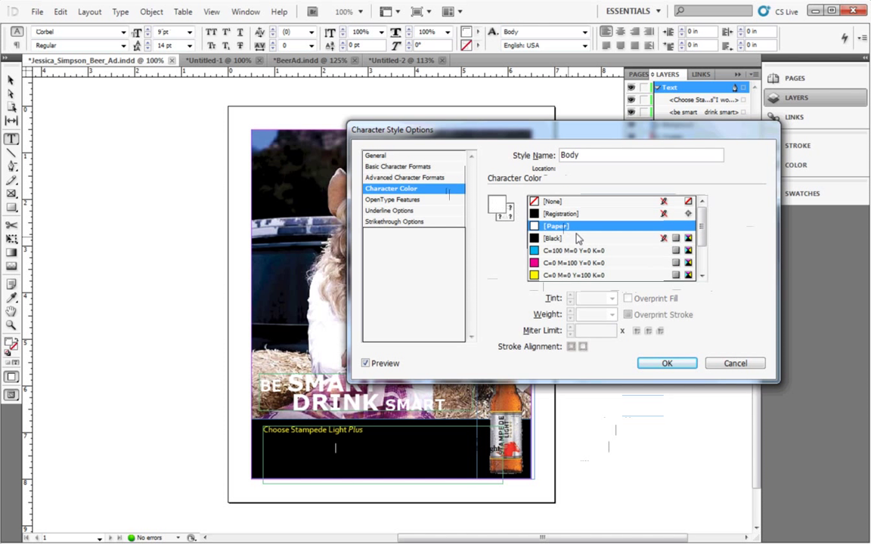
{"action": "left_click", "coordinate": [666, 364]}
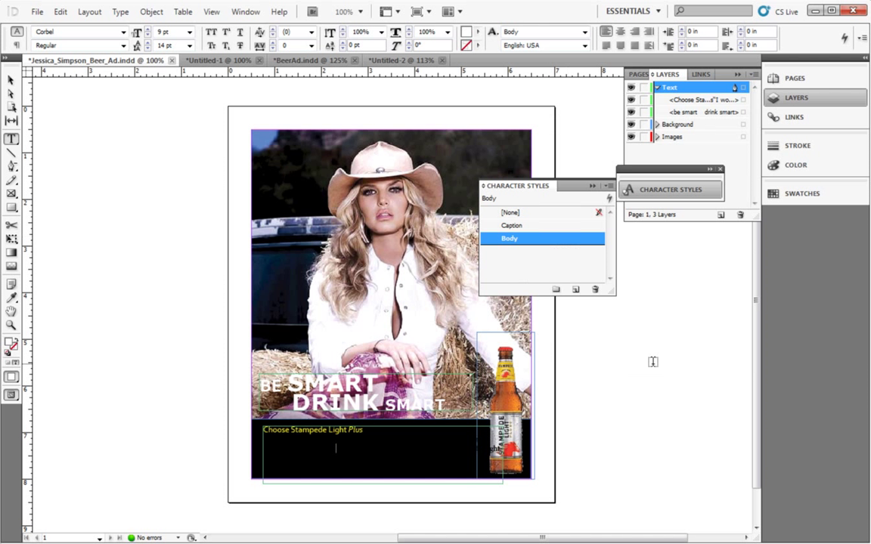
{"action": "left_click_drag", "start_coordinate": [262, 441], "coordinate": [414, 469]}
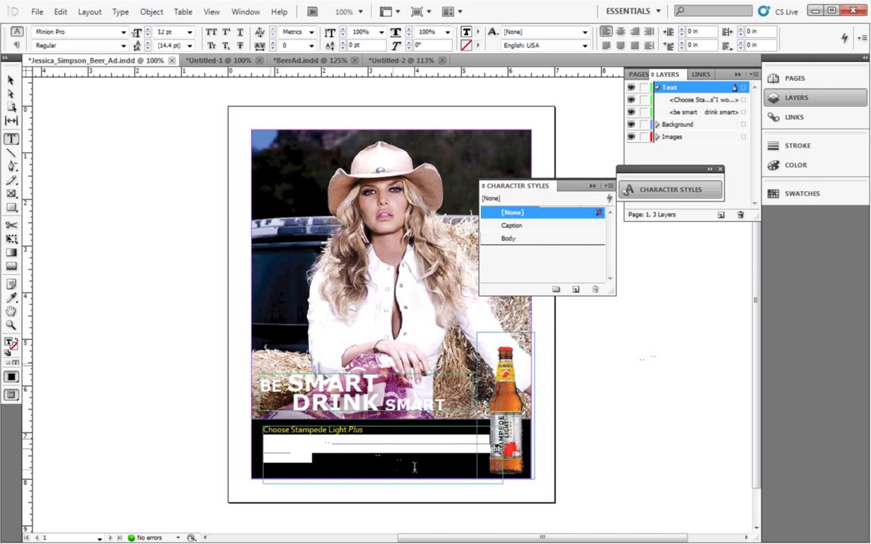
{"action": "left_click", "coordinate": [510, 239]}
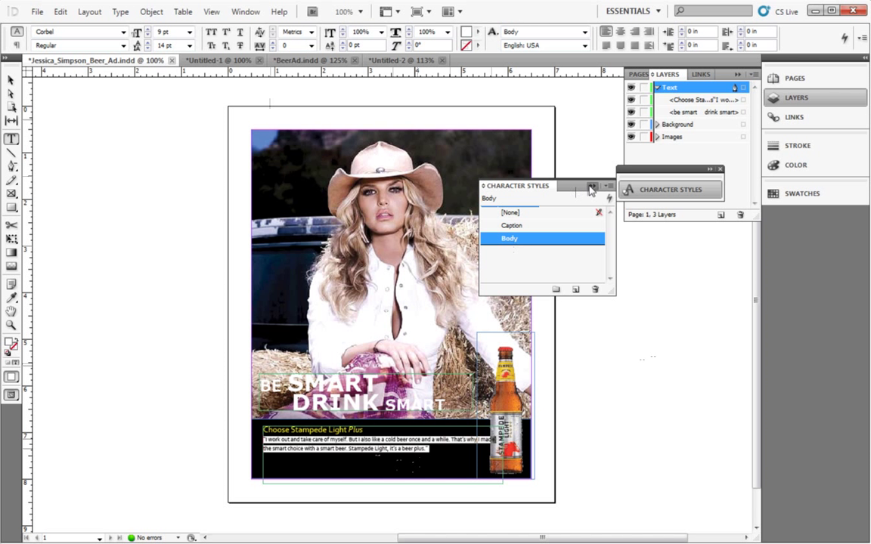
Collapse the floating Character Styles panel and dock it below Swatches
{"action": "left_click", "coordinate": [630, 189]}
{"action": "left_click_drag", "start_coordinate": [632, 179], "coordinate": [780, 218]}
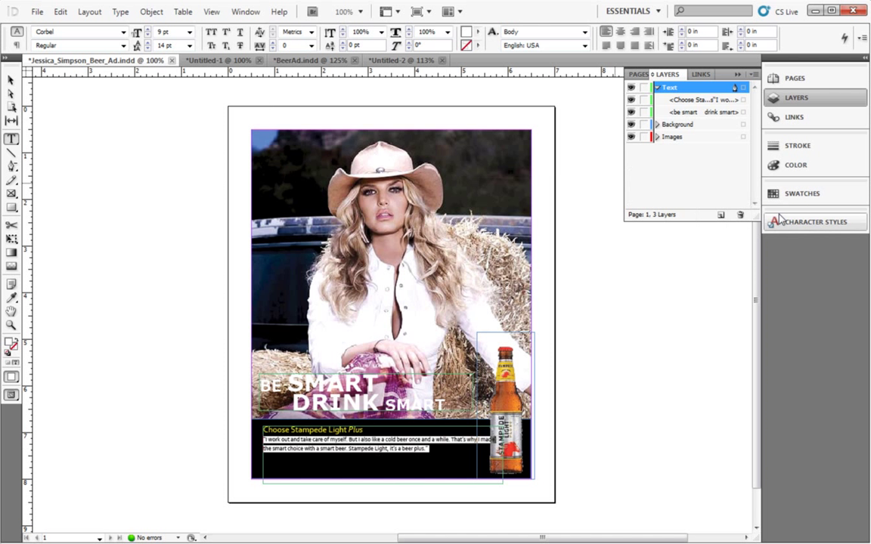
Add a new paragraph style to the document and name it Caption
{"action": "left_click", "coordinate": [120, 12]}
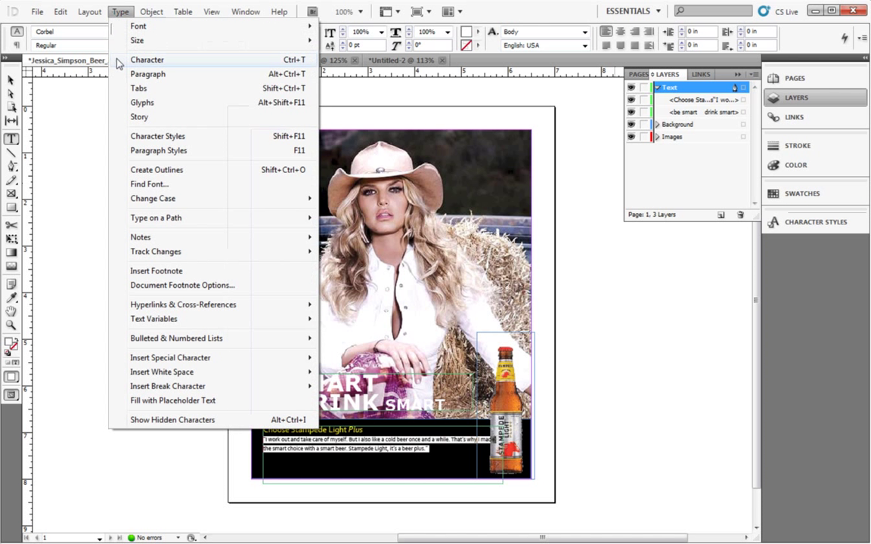
{"action": "left_click", "coordinate": [134, 151]}
{"action": "left_click", "coordinate": [574, 312]}
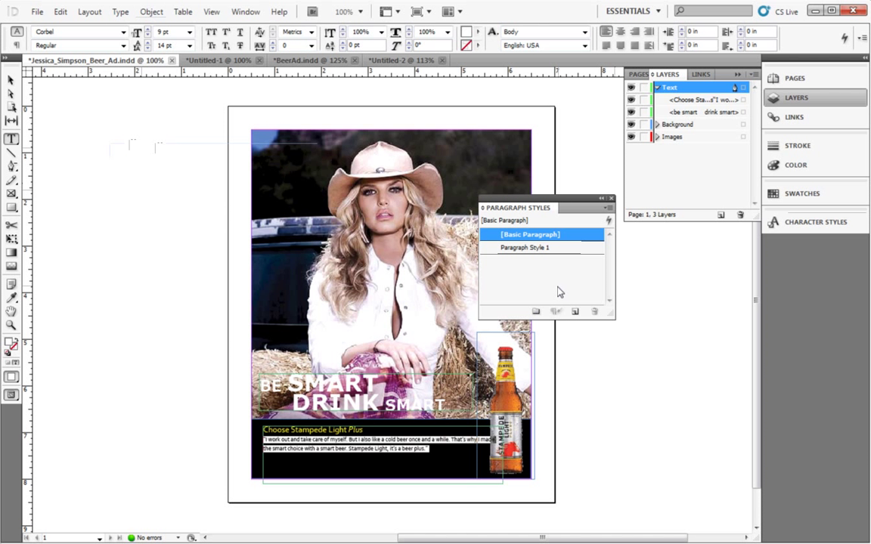
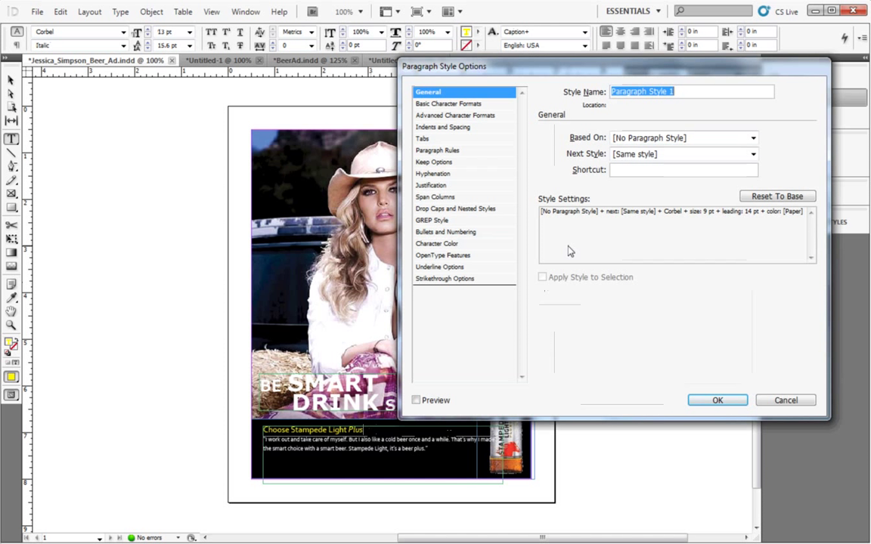
{"action": "type", "text": "Cap"}
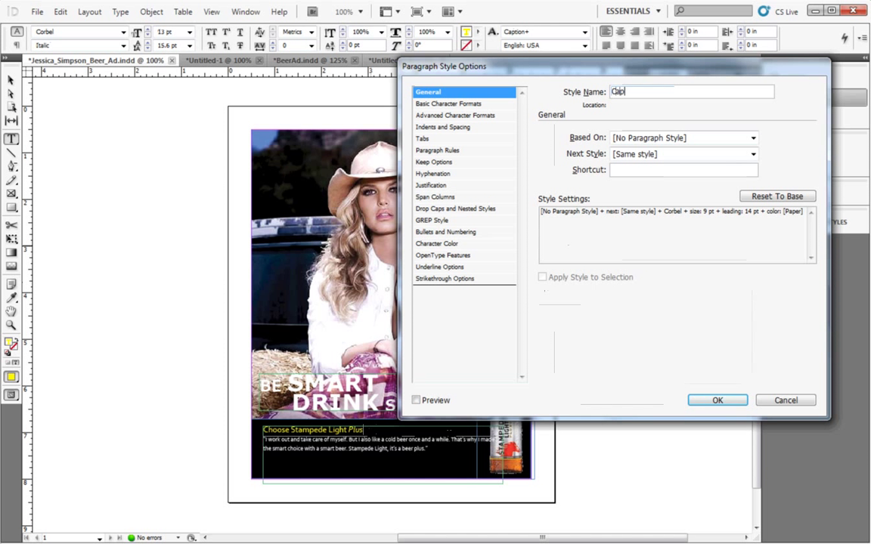
{"action": "type", "text": "tion"}
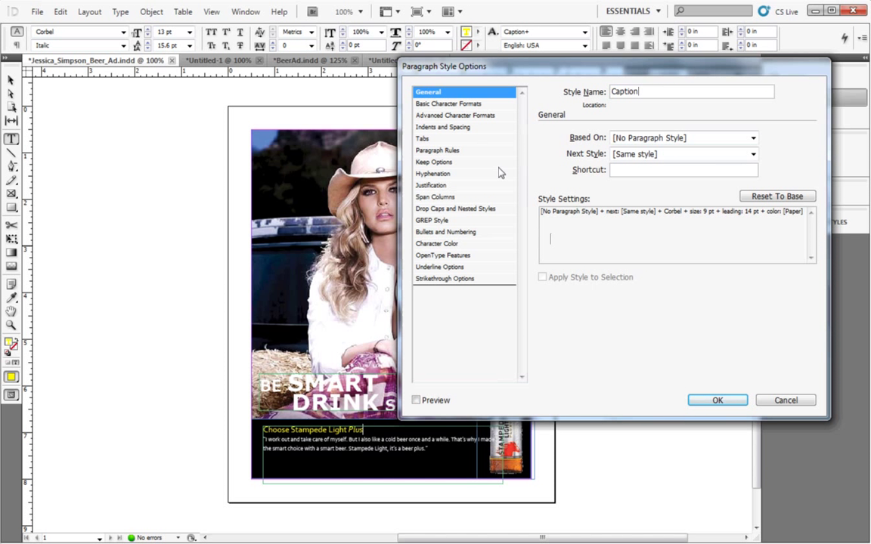
Give the Caption paragraph style a Space After of 0.0625 in and finish creating the style
{"action": "left_click", "coordinate": [466, 127]}
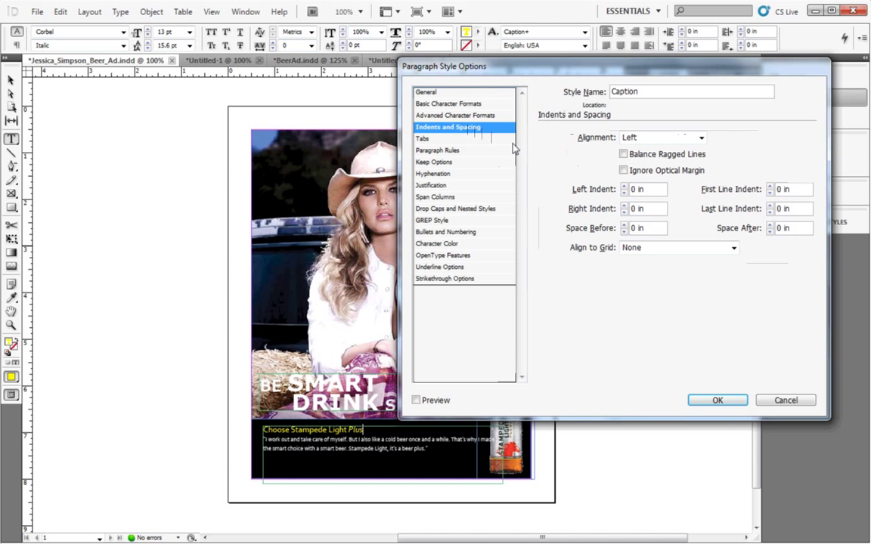
{"action": "left_click", "coordinate": [771, 225]}
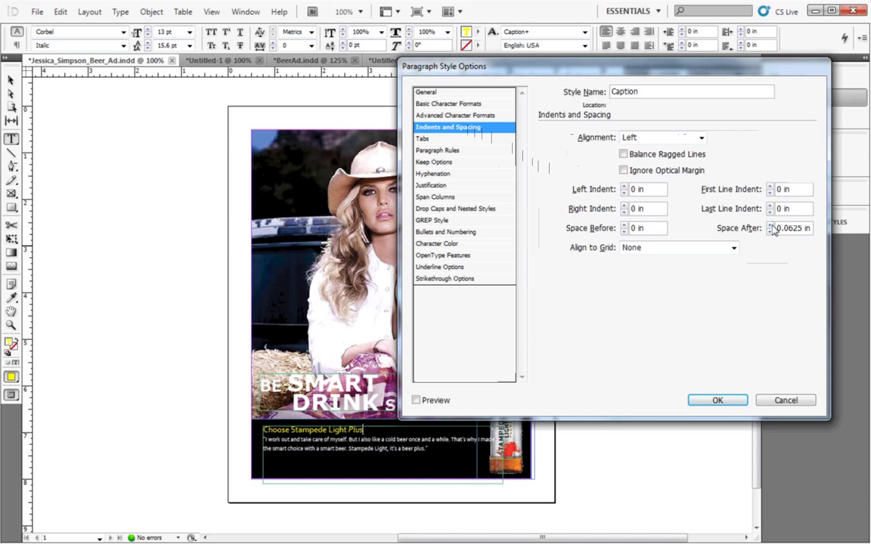
{"action": "left_click", "coordinate": [715, 399]}
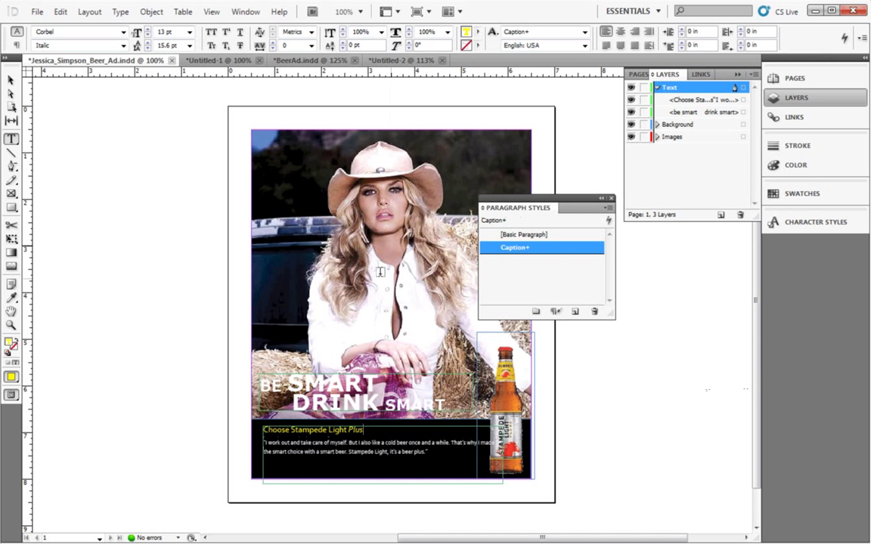
Resize the caption and quote text frame to about 3.88 in wide by 0.86 in high, with its left edge at about 1.46 in
{"action": "left_click", "coordinate": [12, 81]}
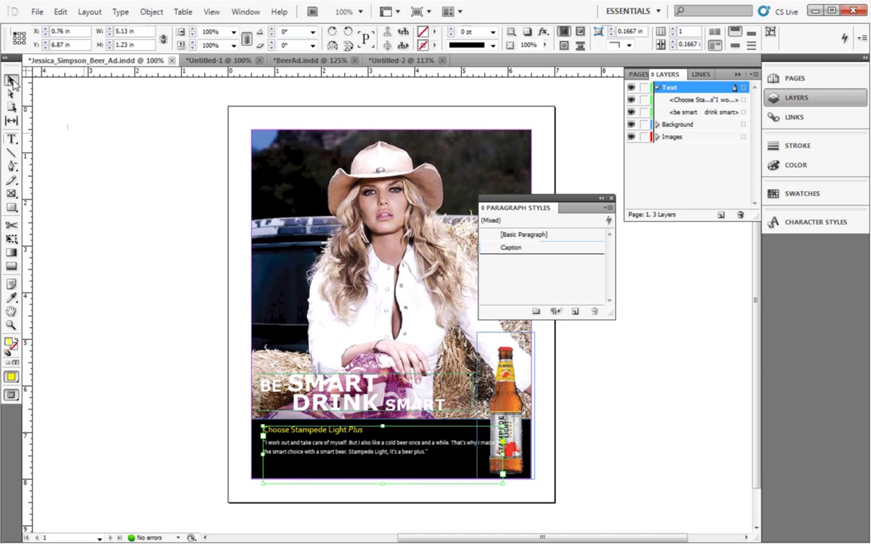
{"action": "left_click_drag", "start_coordinate": [263, 454], "coordinate": [295, 455]}
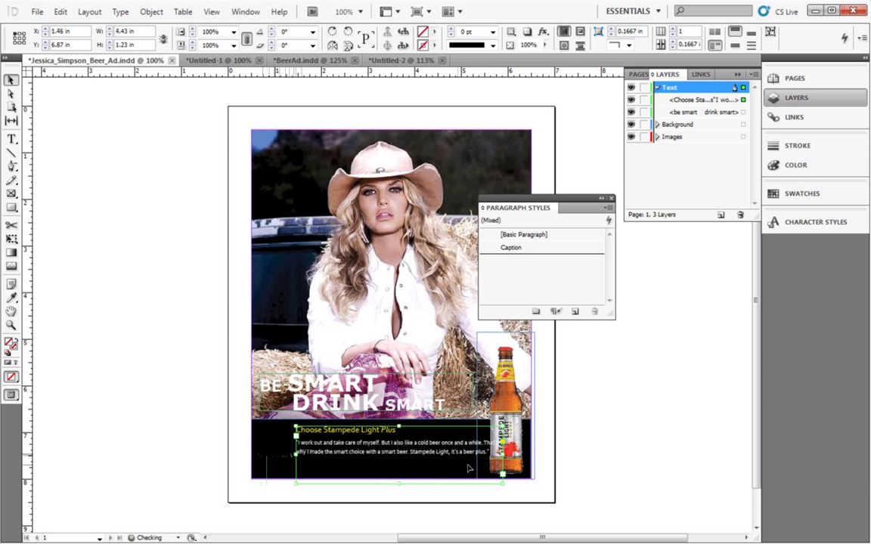
{"action": "left_click_drag", "start_coordinate": [502, 455], "coordinate": [477, 454]}
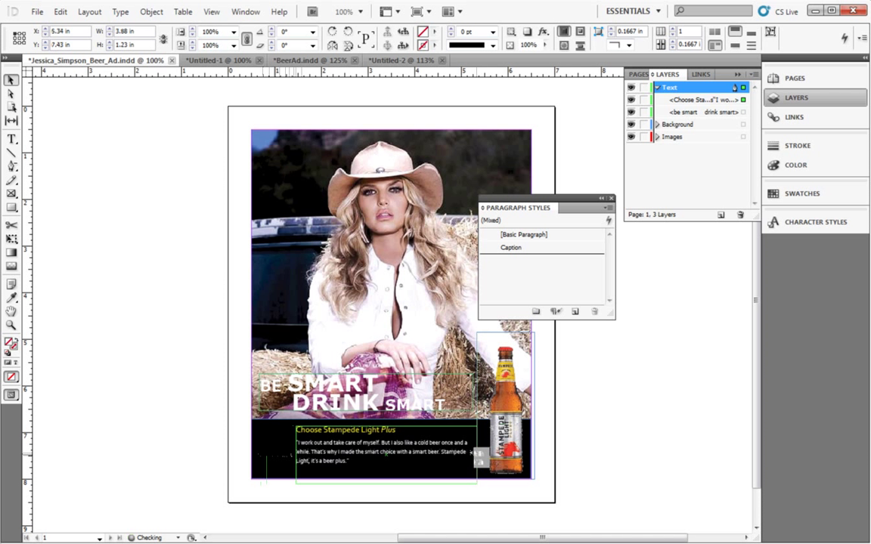
{"action": "left_click", "coordinate": [476, 454]}
{"action": "mouse_move", "coordinate": [385, 482]}
{"action": "left_mouse_down"}
{"action": "mouse_move", "coordinate": [386, 470]}
{"action": "mouse_move", "coordinate": [394, 472]}
{"action": "mouse_move", "coordinate": [386, 467]}
{"action": "left_mouse_up"}
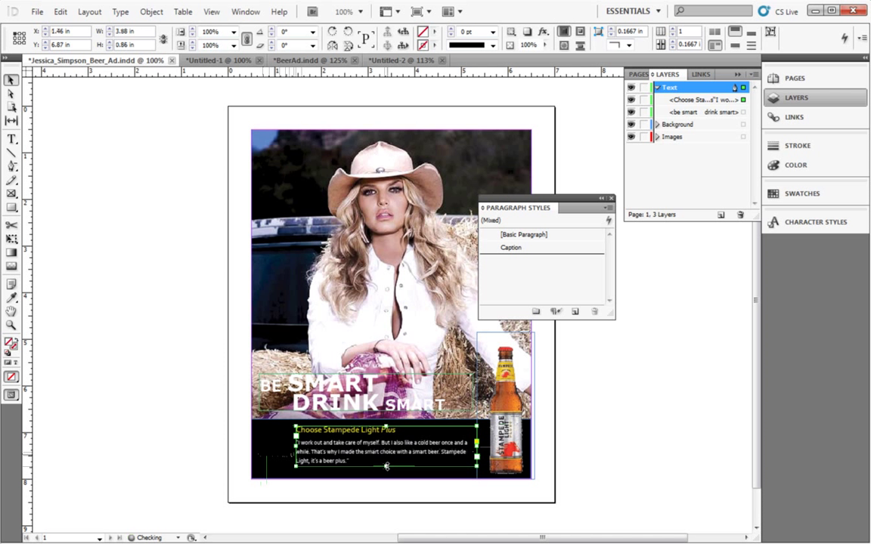
Draw a text frame about 1.96 by 0.42 in across the page's lower-left edge, paste stampedelight.com into it, and copy that text
{"action": "left_click", "coordinate": [11, 139]}
{"action": "left_click_drag", "start_coordinate": [201, 466], "coordinate": [292, 485]}
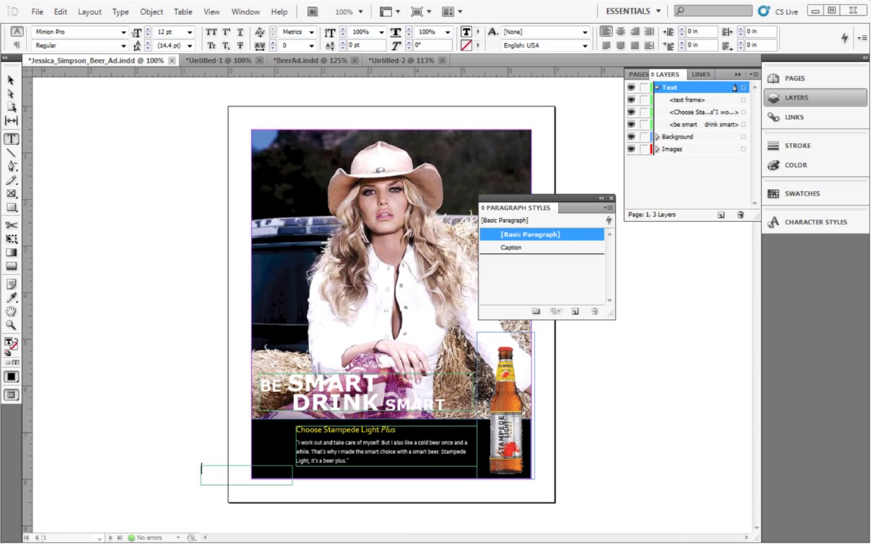
{"action": "key", "text": "ctrl+v"}
{"action": "left_click_drag", "start_coordinate": [260, 469], "coordinate": [196, 467]}
{"action": "key", "text": "ctrl+c"}
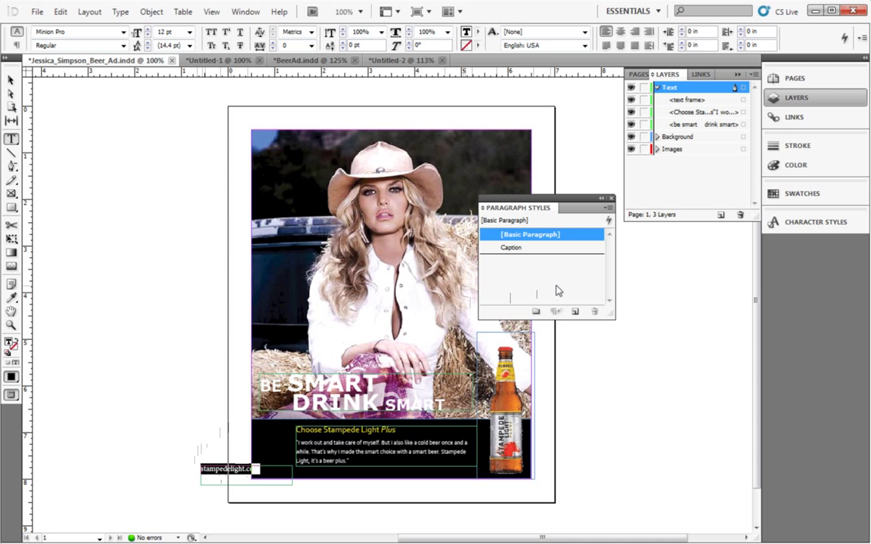
Apply the Body character style to the stampedelight.com text and color it with the yellow C=0 M=0 Y=100 K=0 swatch
{"action": "left_click", "coordinate": [787, 223]}
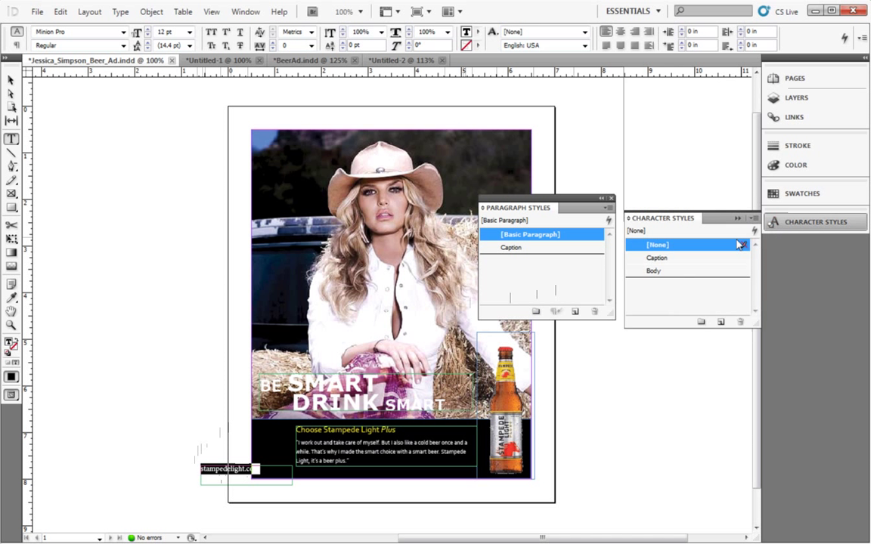
{"action": "left_click", "coordinate": [677, 271]}
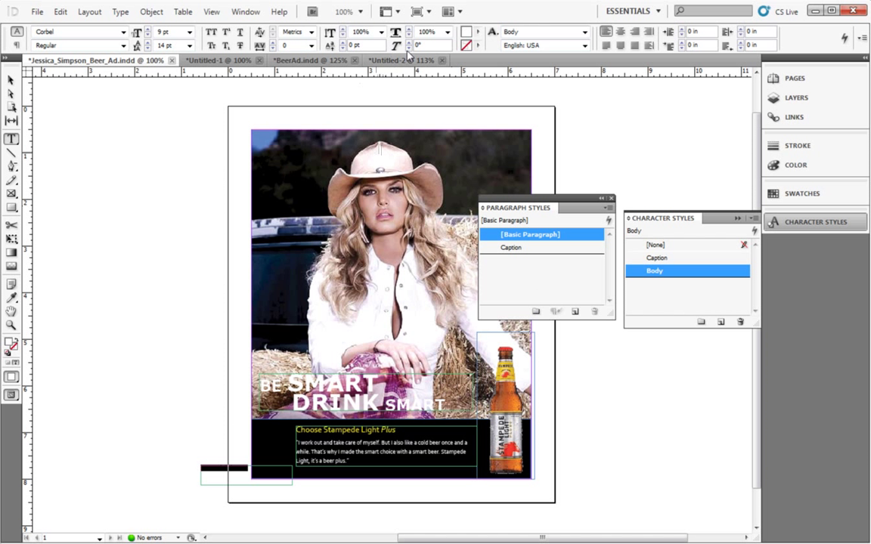
{"action": "left_click", "coordinate": [801, 194]}
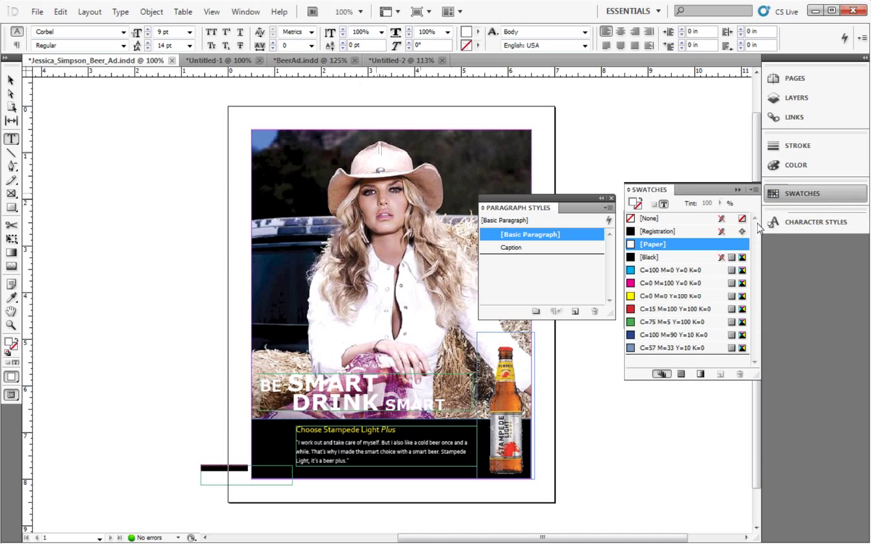
{"action": "left_click", "coordinate": [664, 298]}
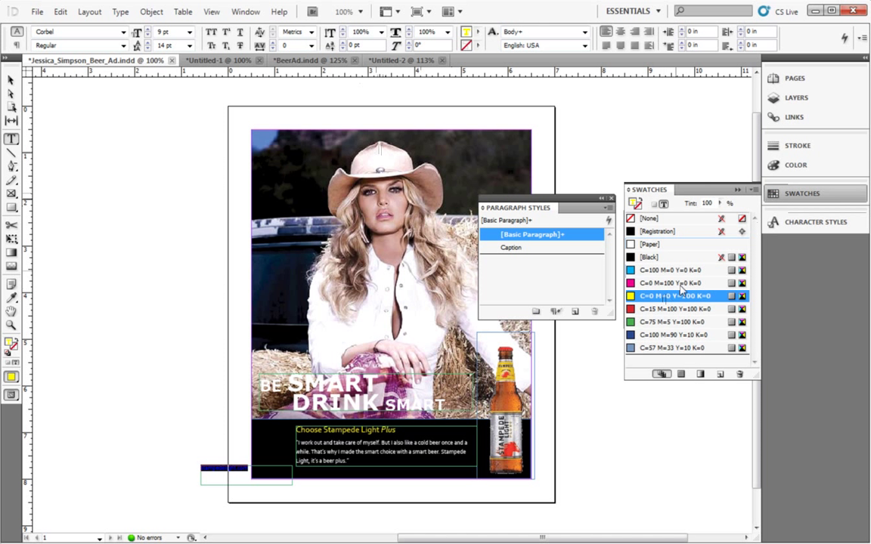
Collapse the Swatches panel and dock the floating Paragraph Styles panel below Character Styles
{"action": "left_click", "coordinate": [738, 190]}
{"action": "left_click_drag", "start_coordinate": [561, 208], "coordinate": [800, 244]}
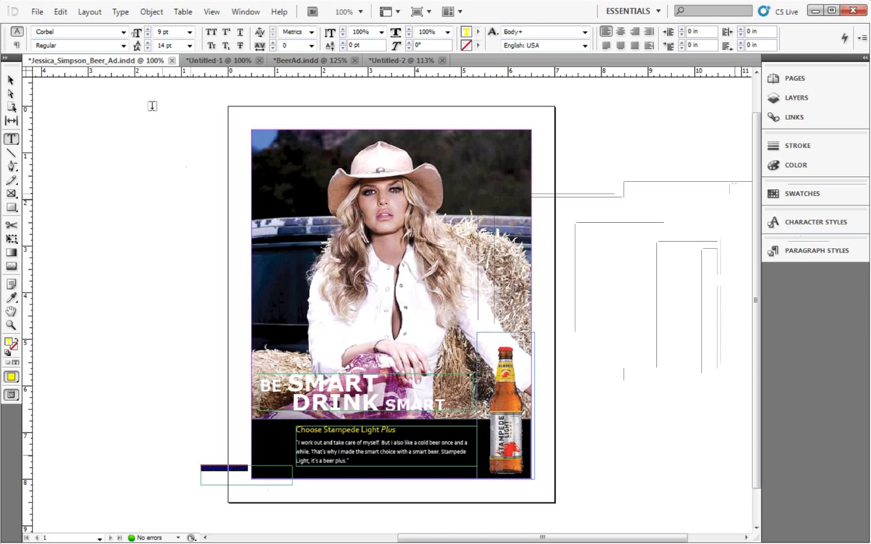
{"action": "left_click", "coordinate": [120, 12]}
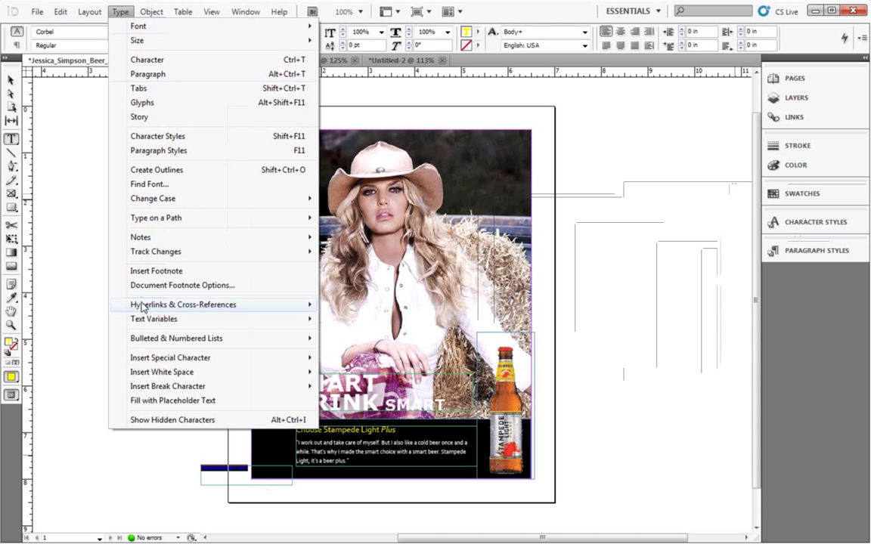
{"action": "mouse_move", "coordinate": [142, 306]}
{"action": "left_click", "coordinate": [344, 307]}
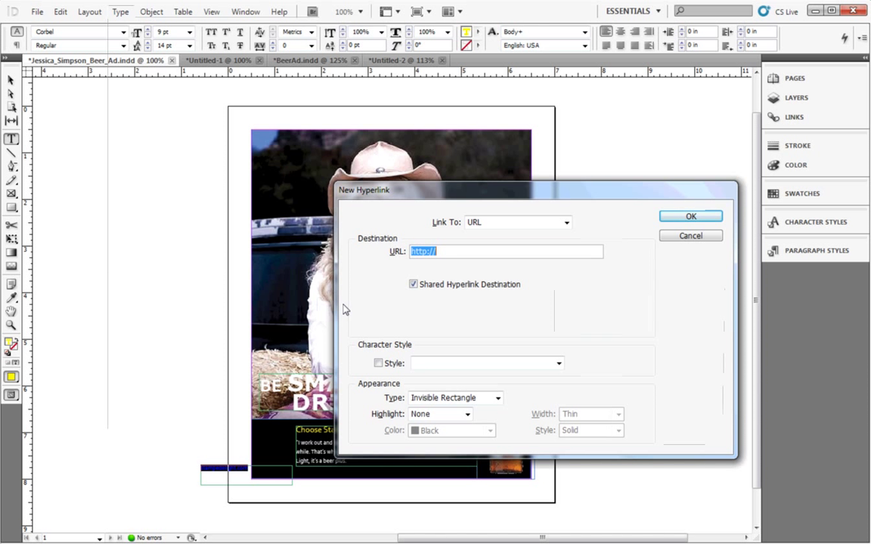
{"action": "key", "text": "ctrl+v"}
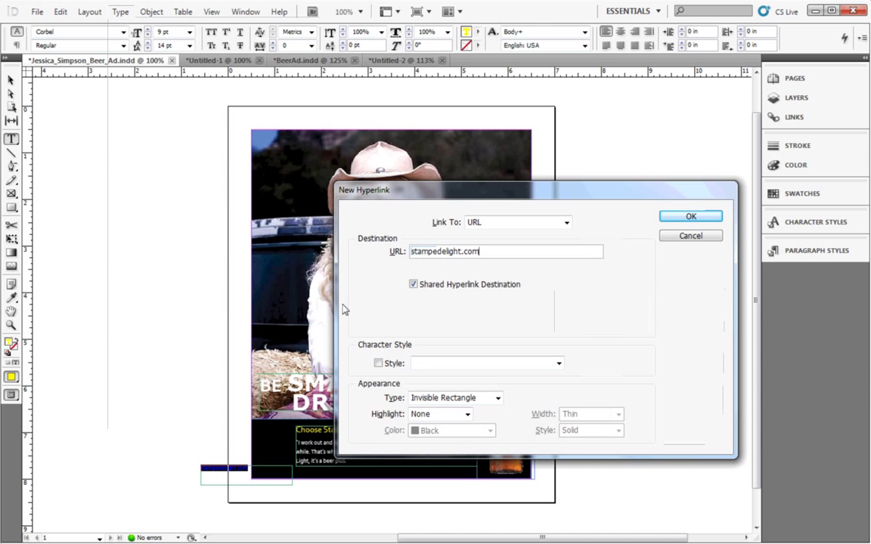
{"action": "left_click", "coordinate": [412, 252]}
{"action": "type", "text": "http"}
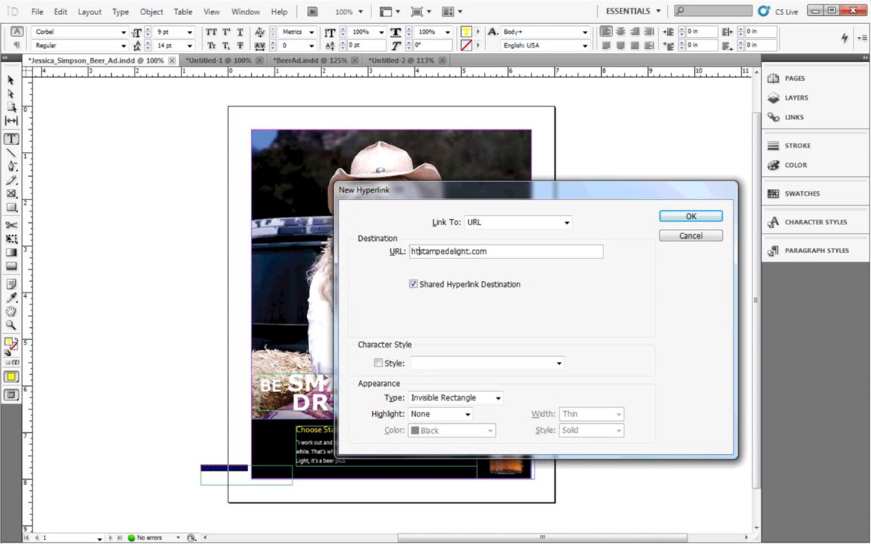
{"action": "type", "text": "://"}
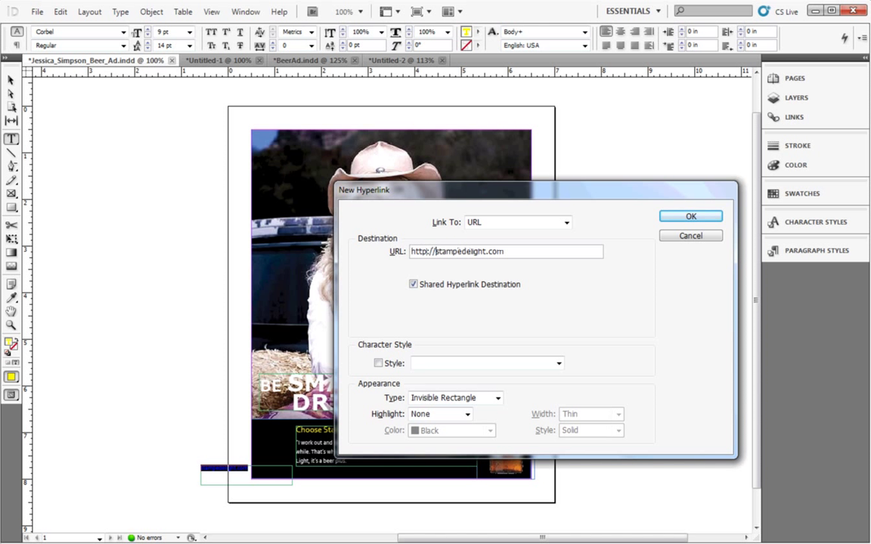
{"action": "type", "text": "www."}
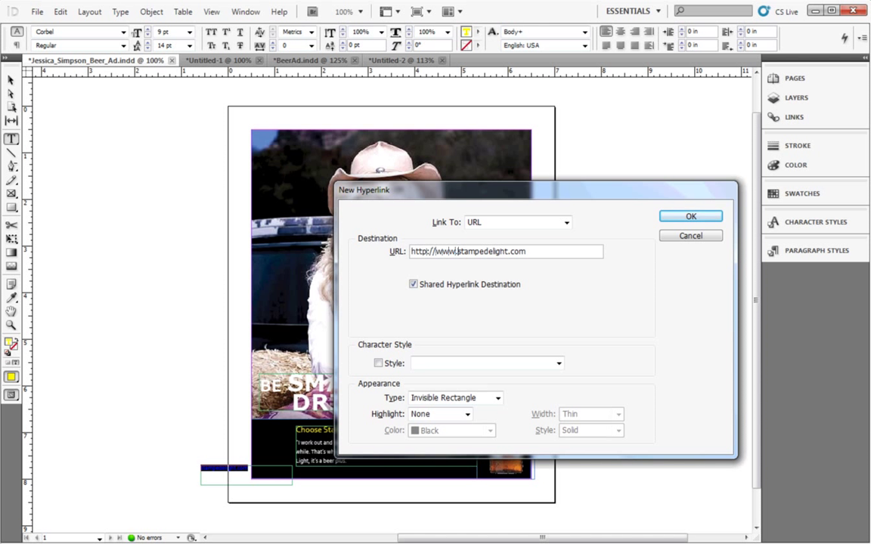
{"action": "left_click", "coordinate": [675, 217]}
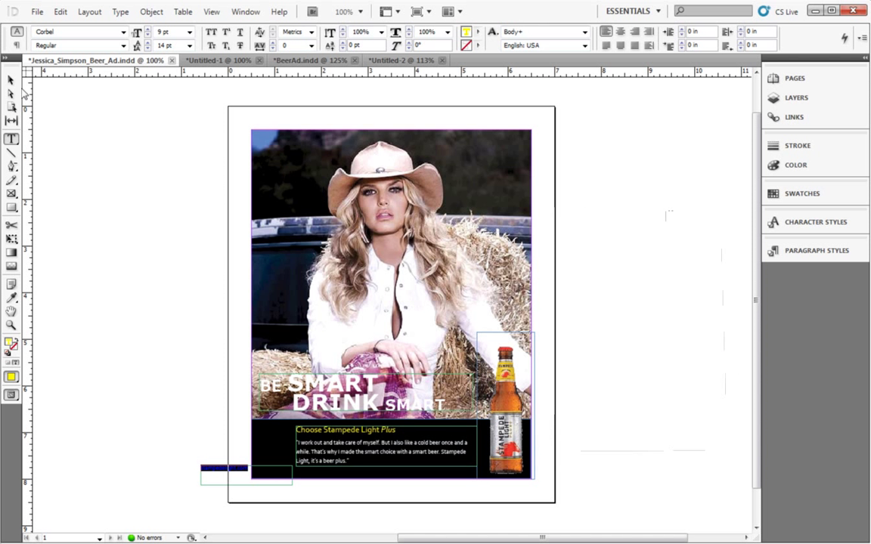
Move the web address frame below the quote, fit it to its content, and center it at about X 3 in, Y 7.73 in
{"action": "left_click", "coordinate": [11, 80]}
{"action": "left_click_drag", "start_coordinate": [231, 470], "coordinate": [399, 478]}
{"action": "key", "text": "ctrl+alt+c"}
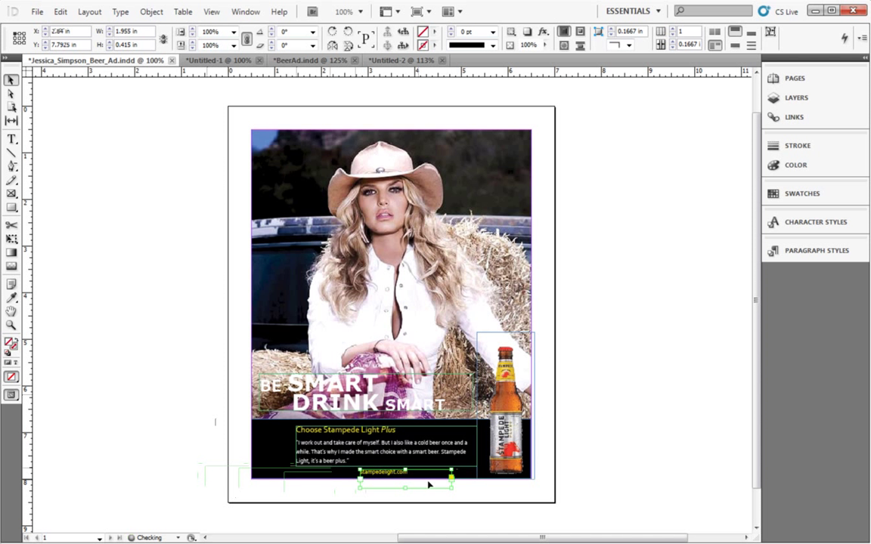
{"action": "left_click_drag", "start_coordinate": [396, 475], "coordinate": [401, 474]}
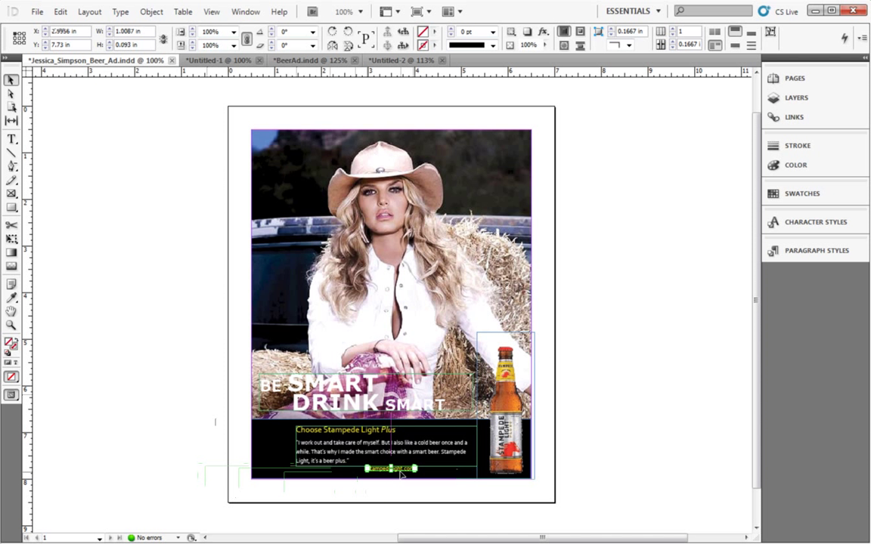
Switch the screen mode to Preview and deselect everything to view the finished ad without guides or frame edges
{"action": "left_click", "coordinate": [420, 11]}
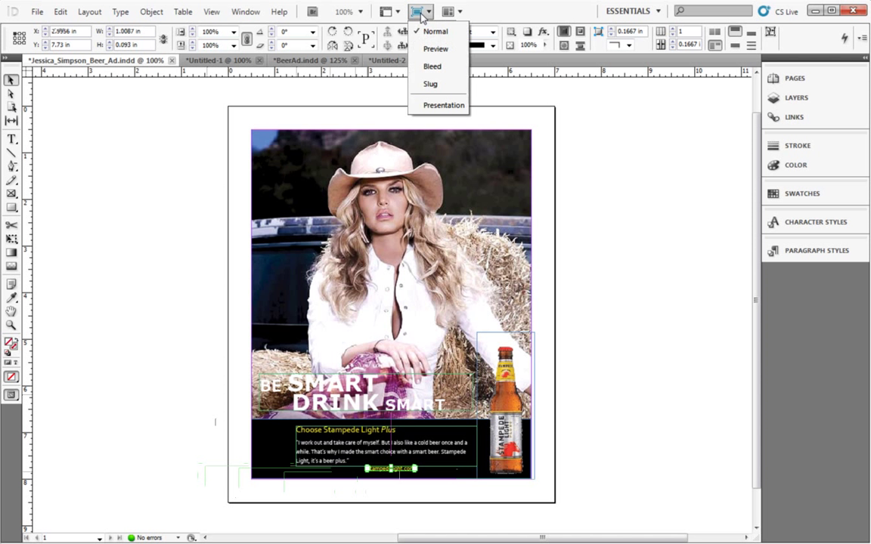
{"action": "left_click", "coordinate": [425, 50]}
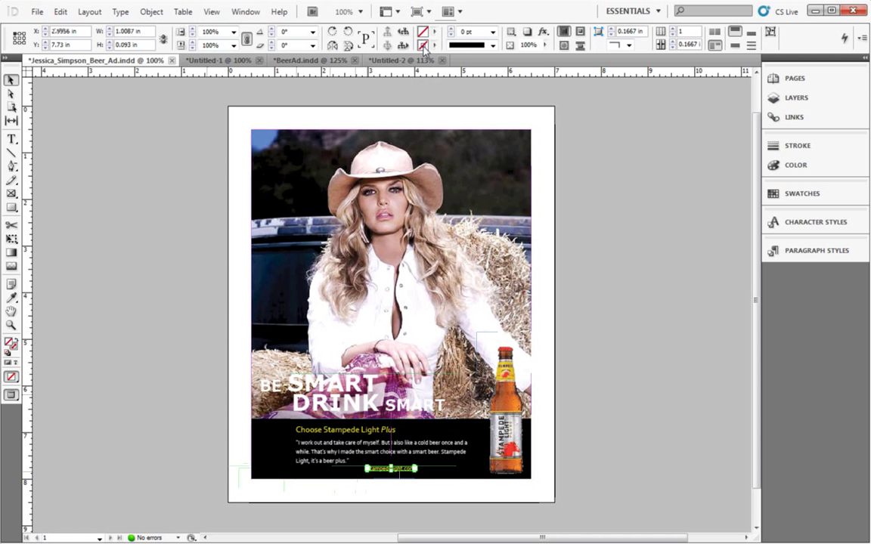
{"action": "left_click", "coordinate": [603, 233]}
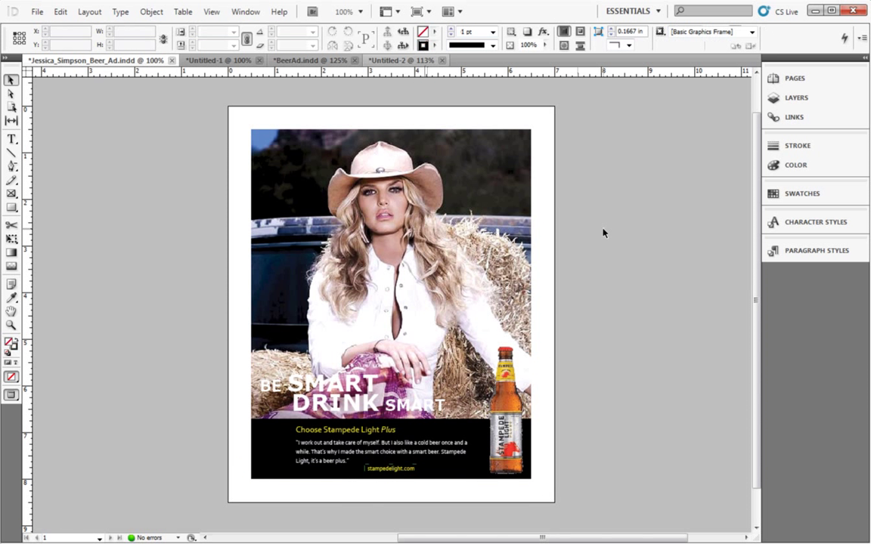